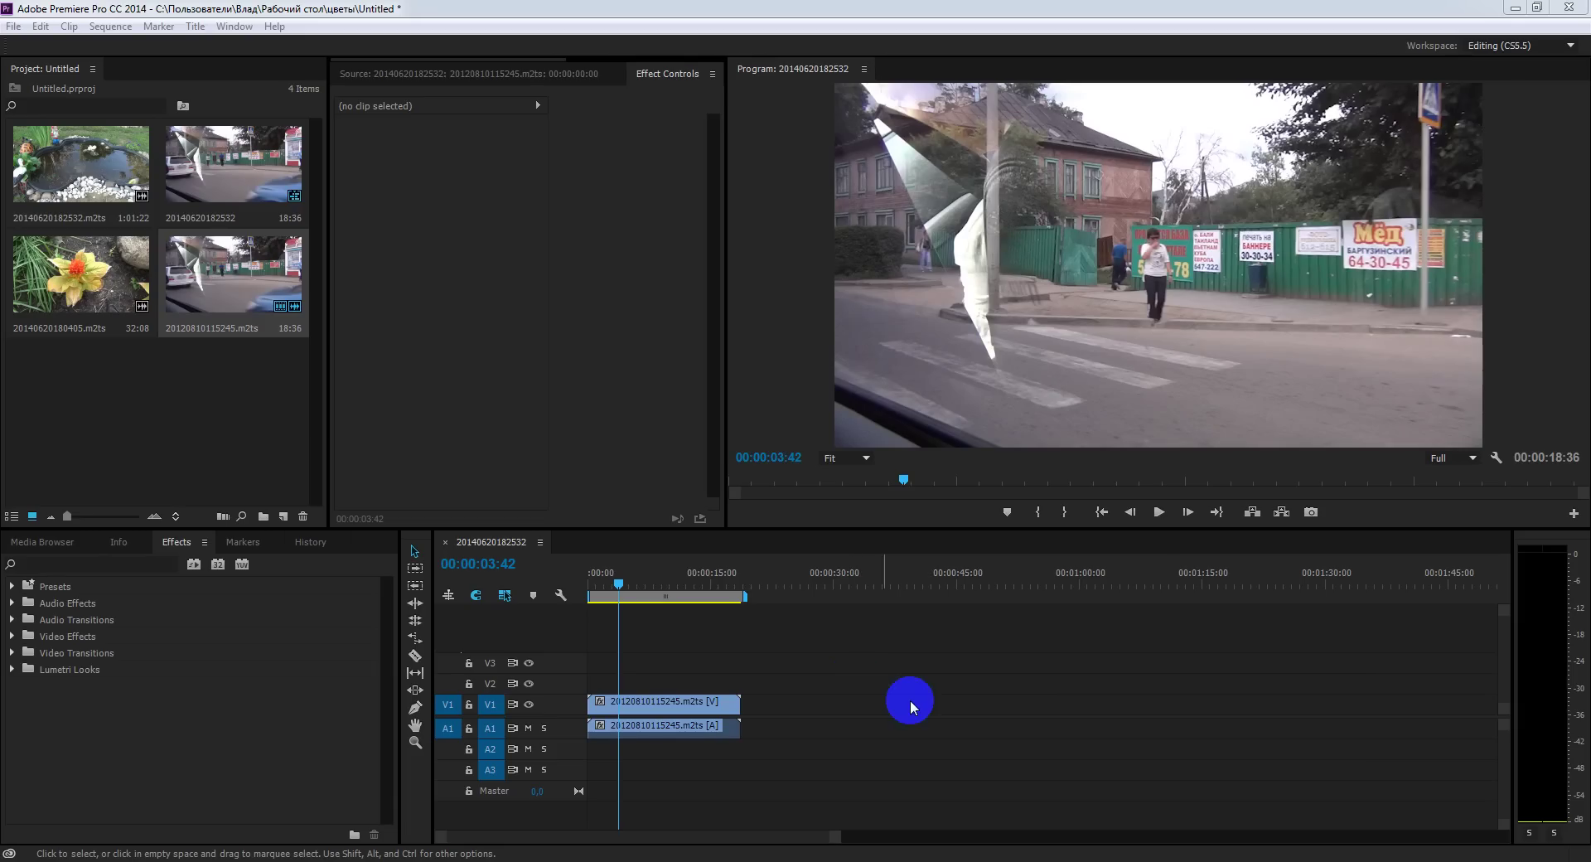
Pick the Razor tool, then switch to the Rate Stretch tool
left_click(416, 639)
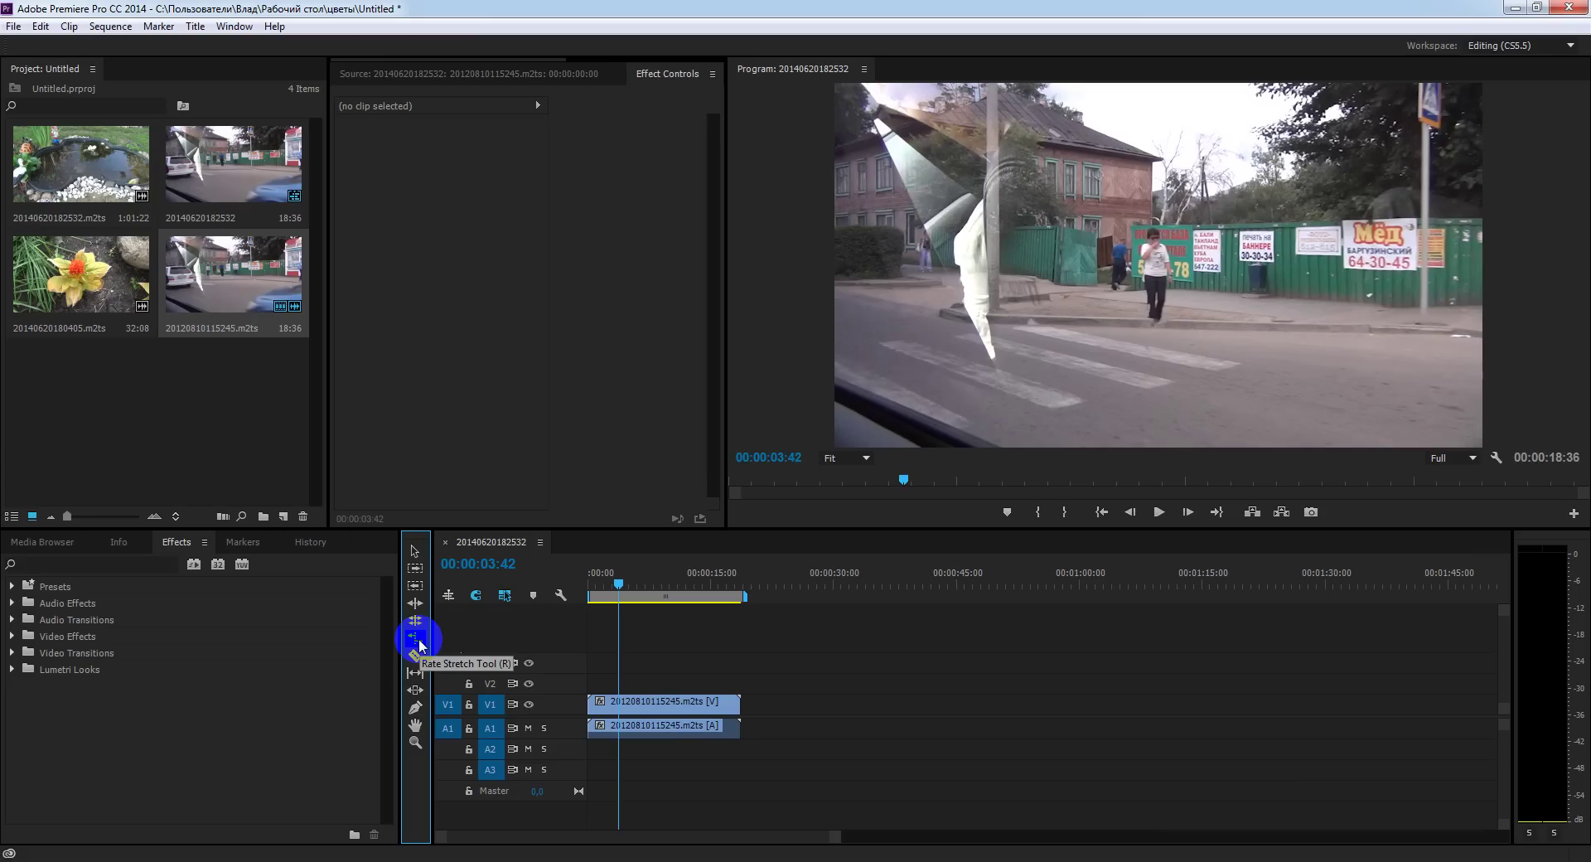
left_click(417, 640)
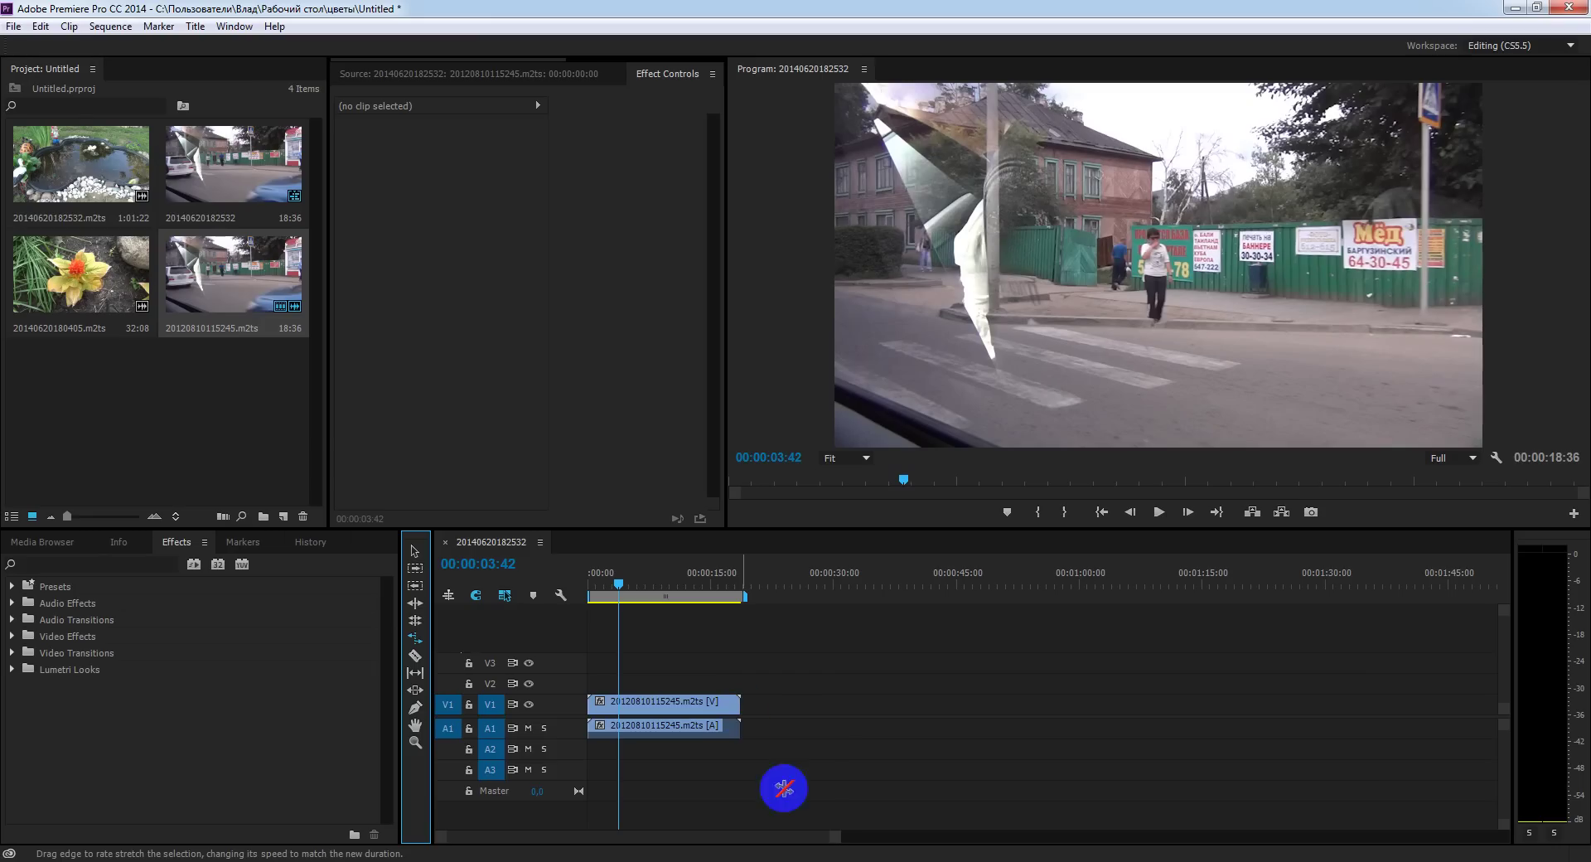
left_click_drag(838, 836, 745, 838)
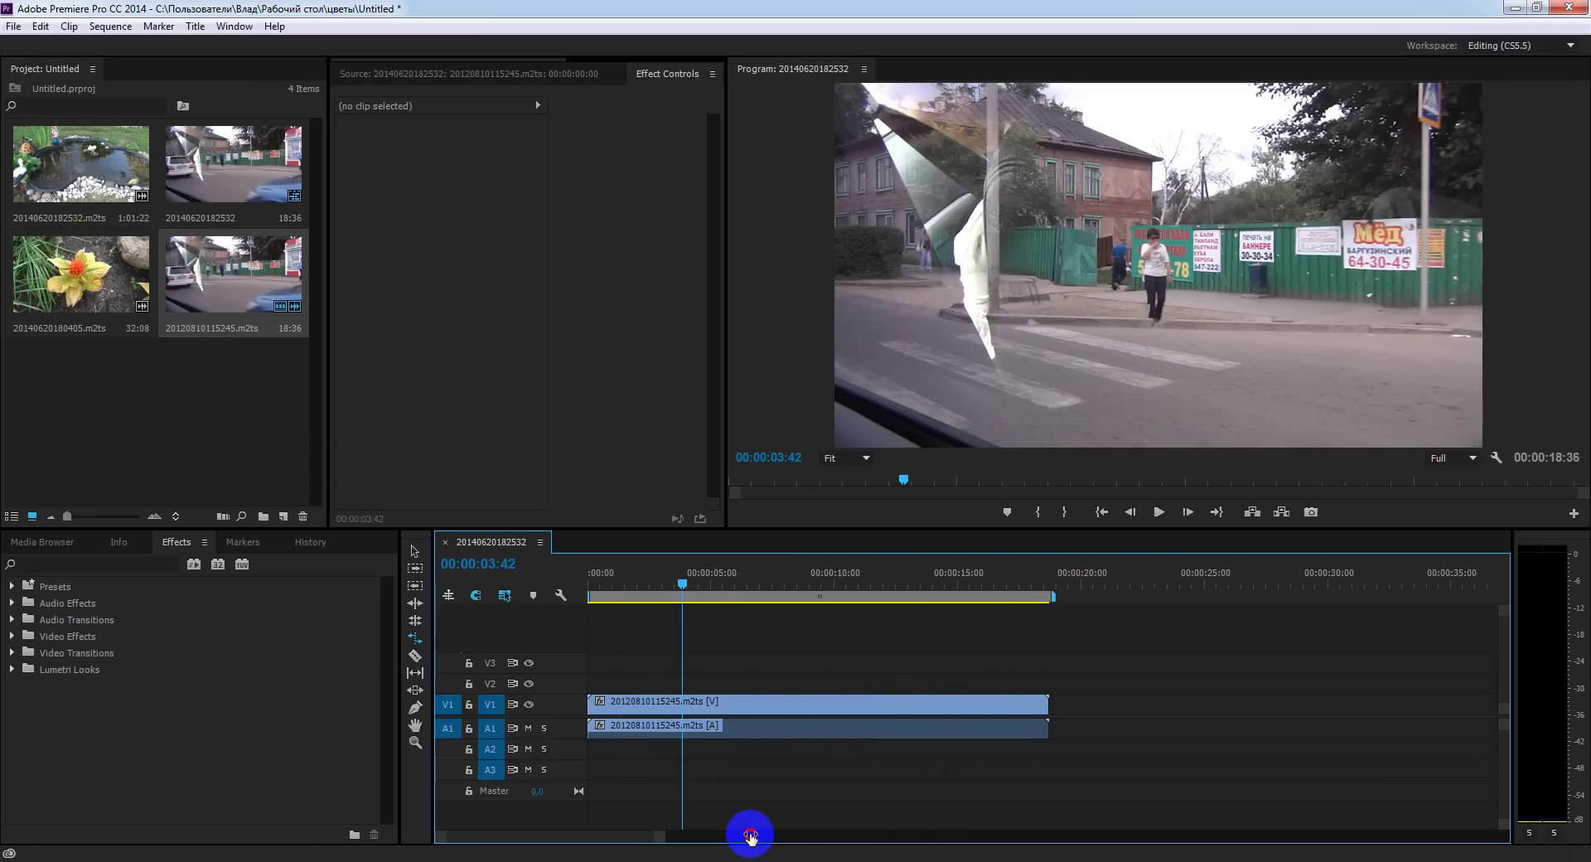
left_click(632, 585)
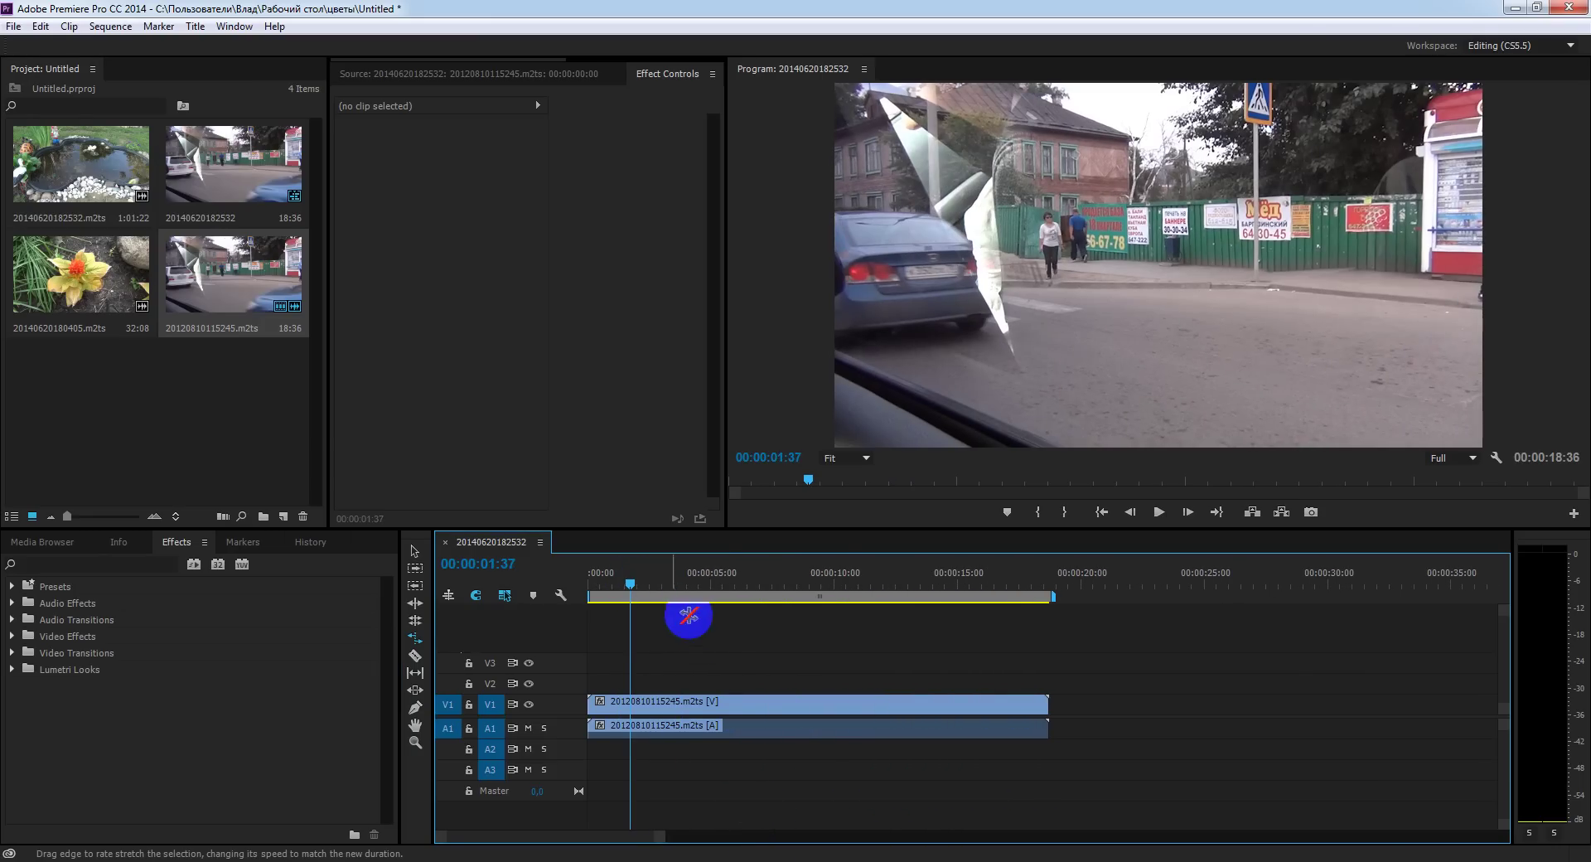
left_click(1046, 709)
left_click_drag(1046, 708, 726, 703)
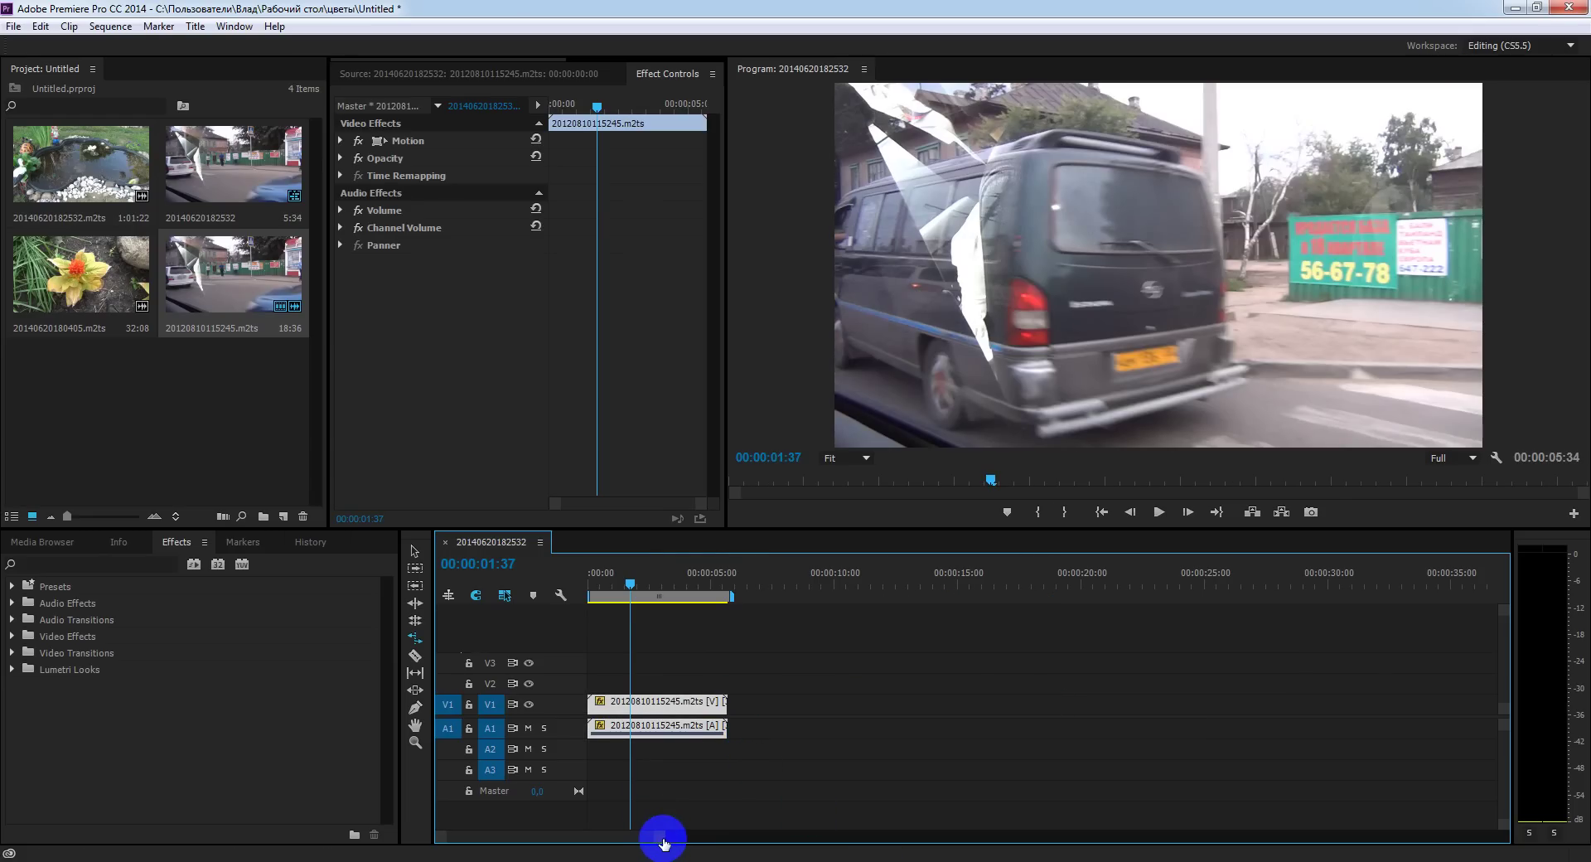
left_click_drag(668, 843, 547, 839)
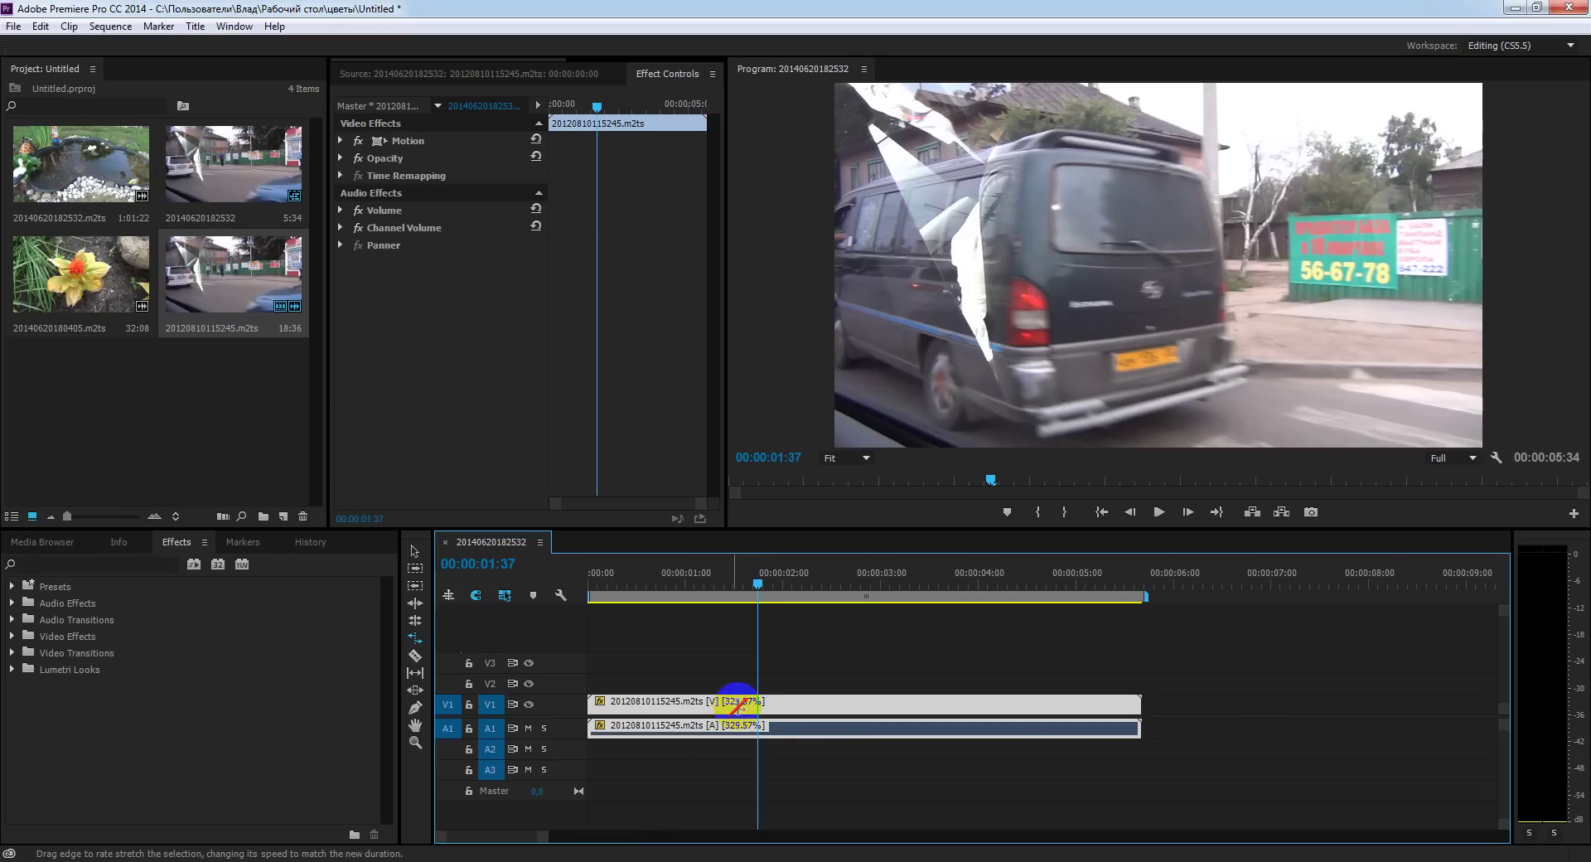
left_click(601, 582)
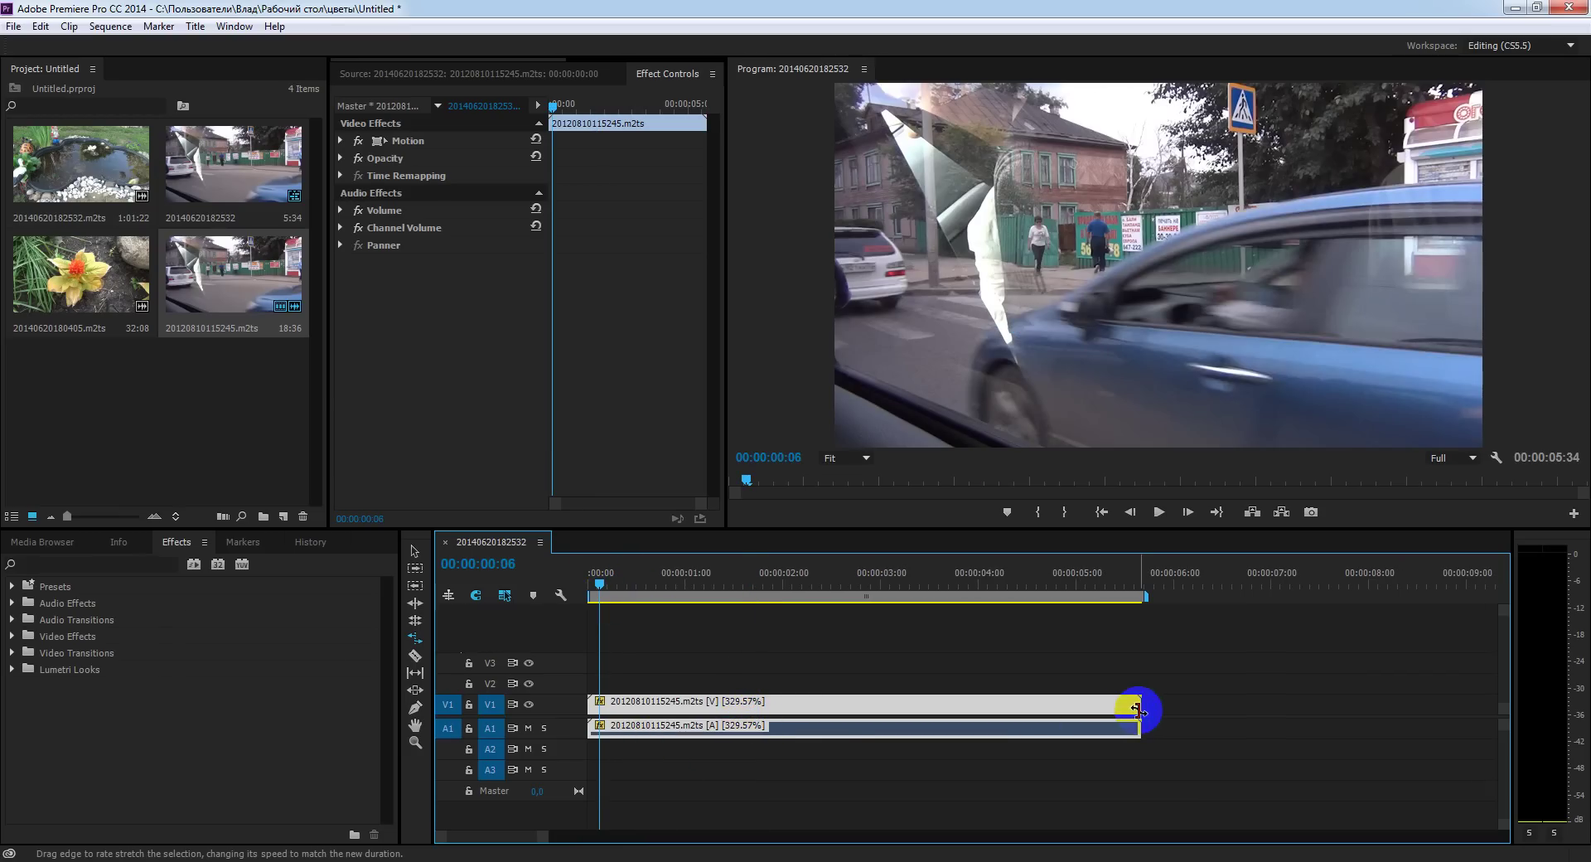
left_click_drag(1139, 710, 976, 710)
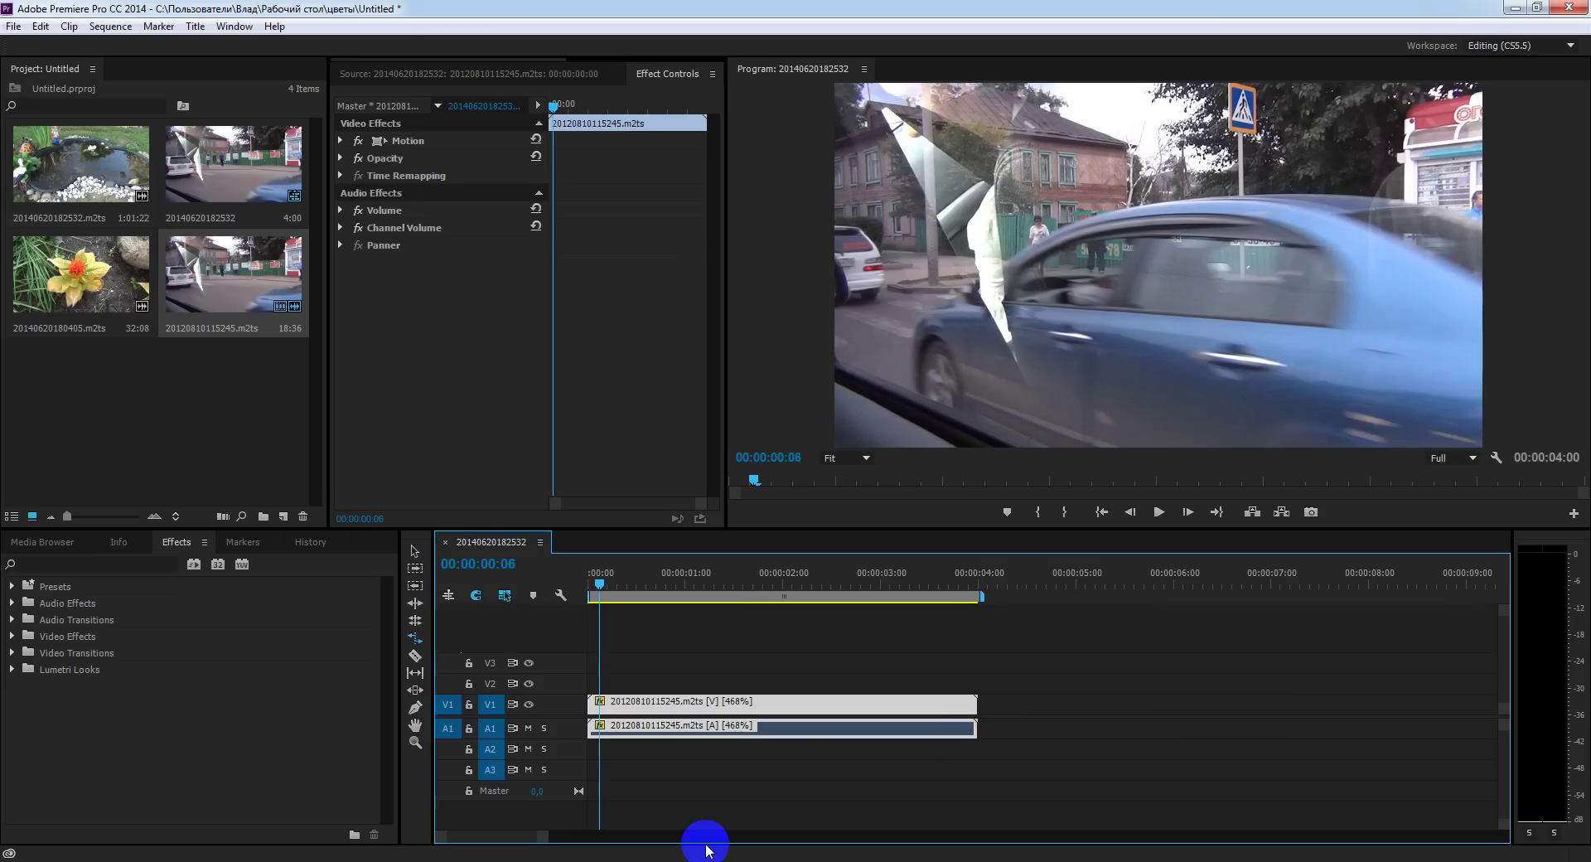
key("space")
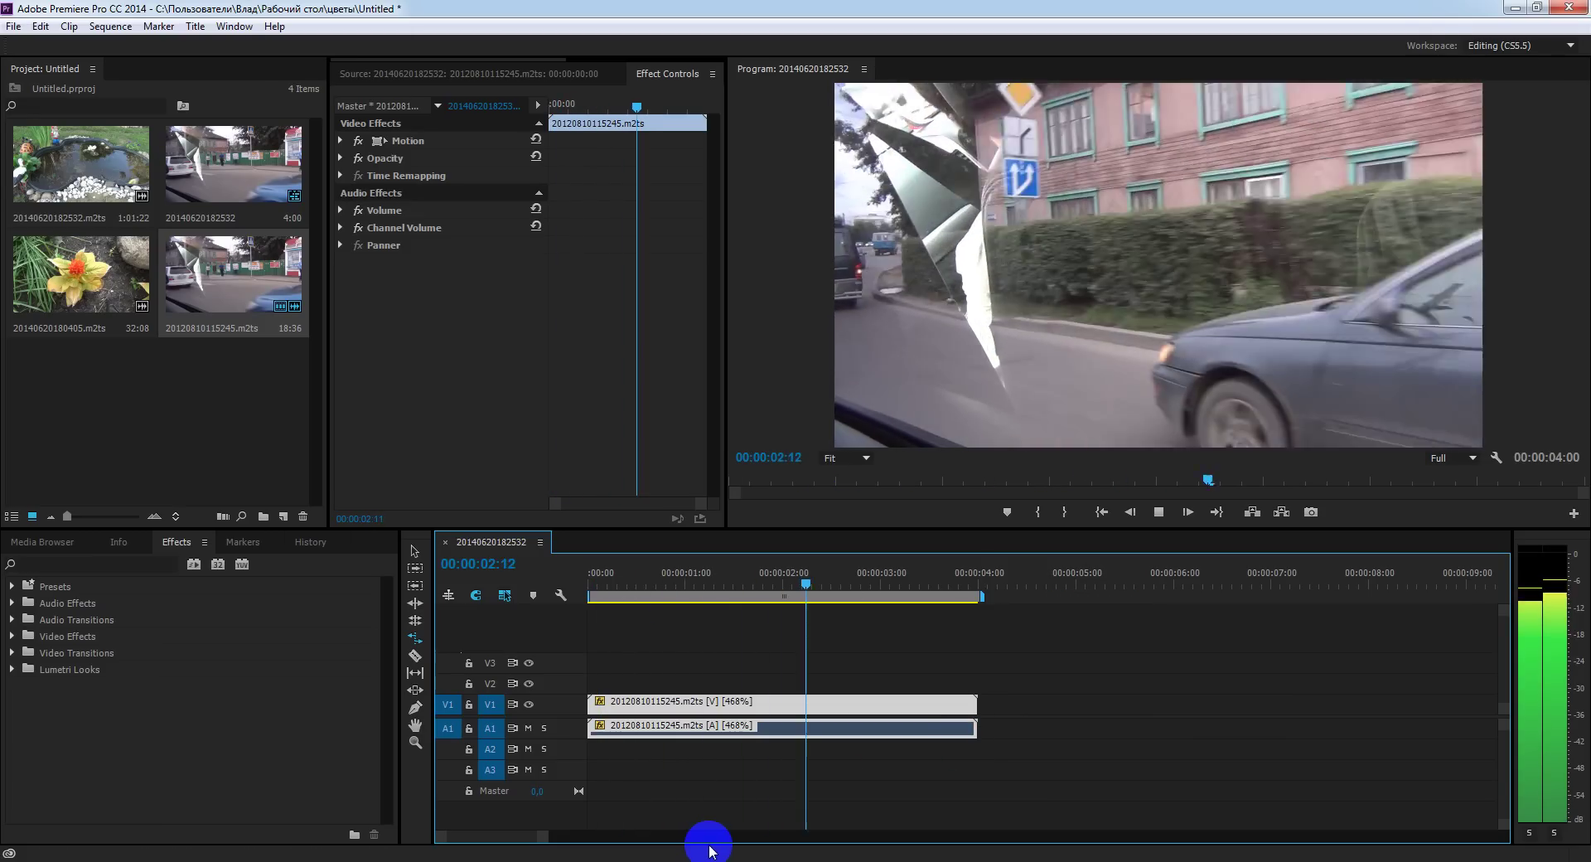
key("space")
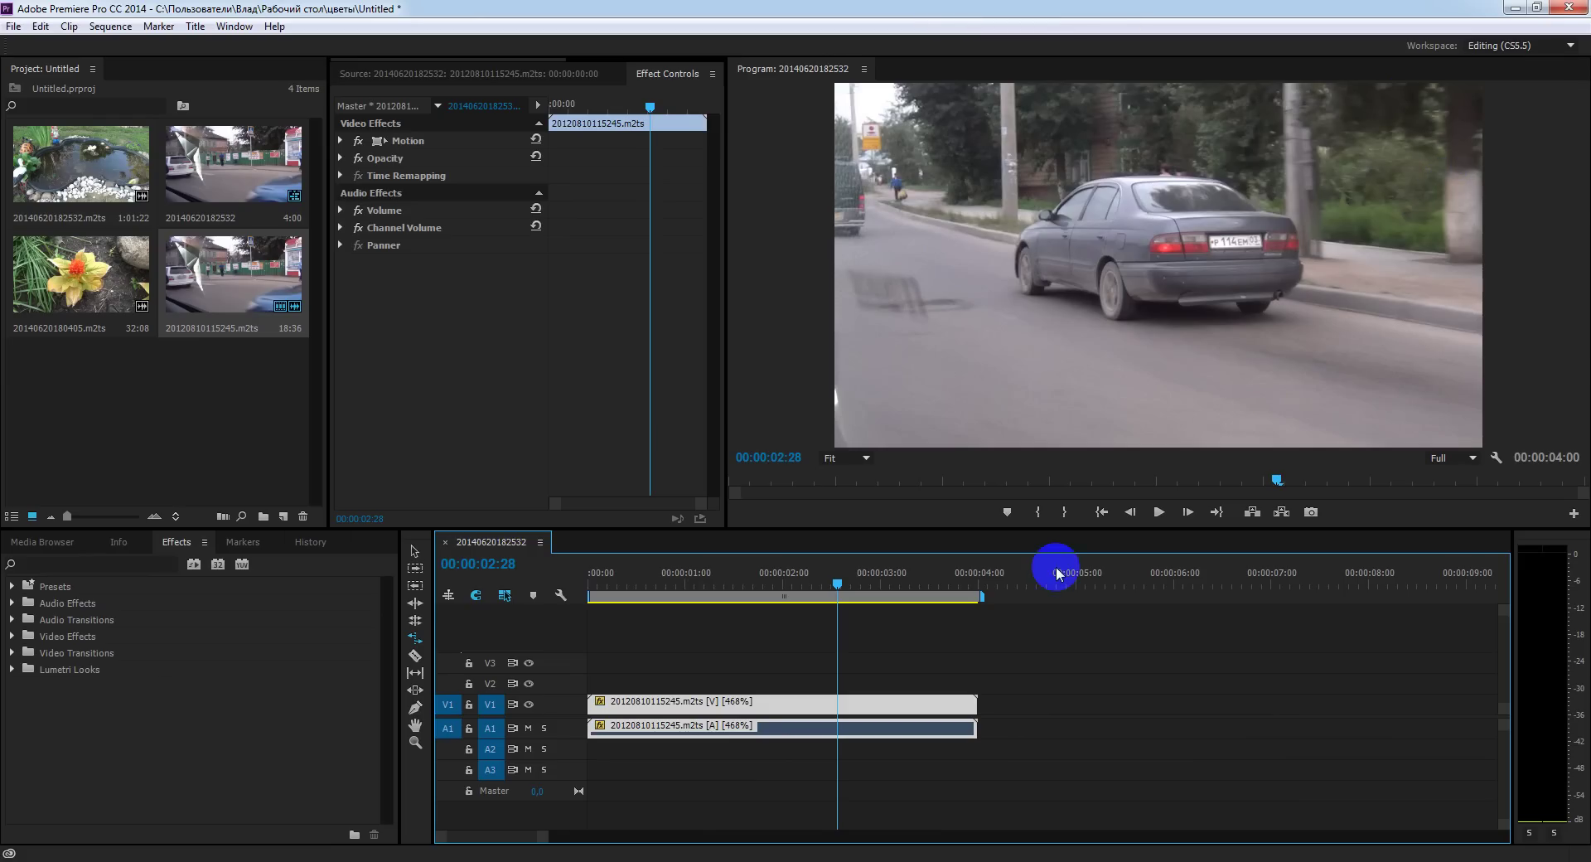
key("ctrl+z")
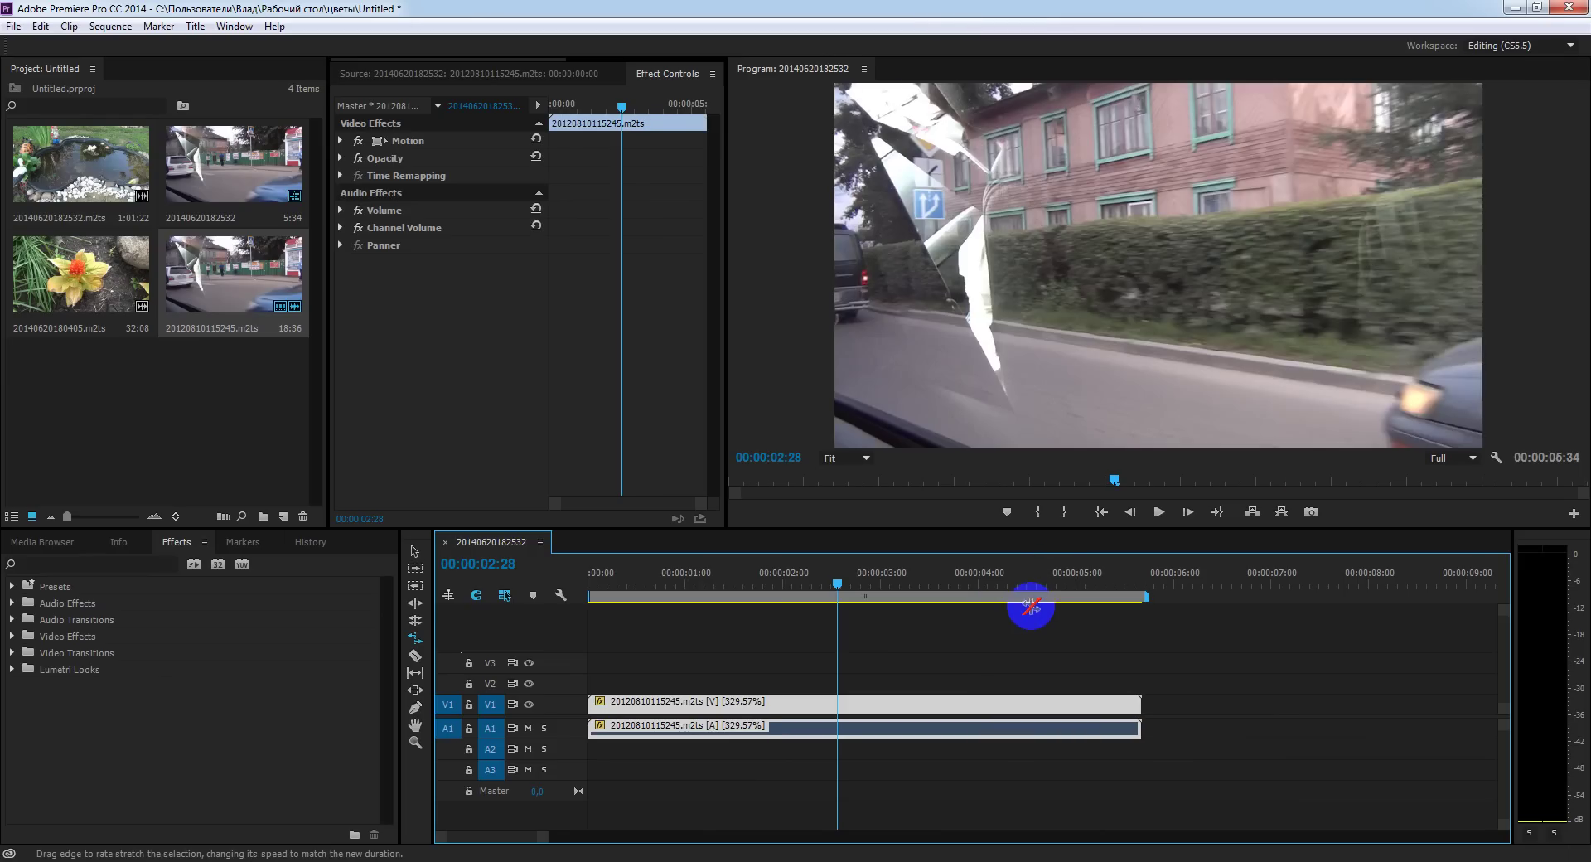
key("ctrl+z")
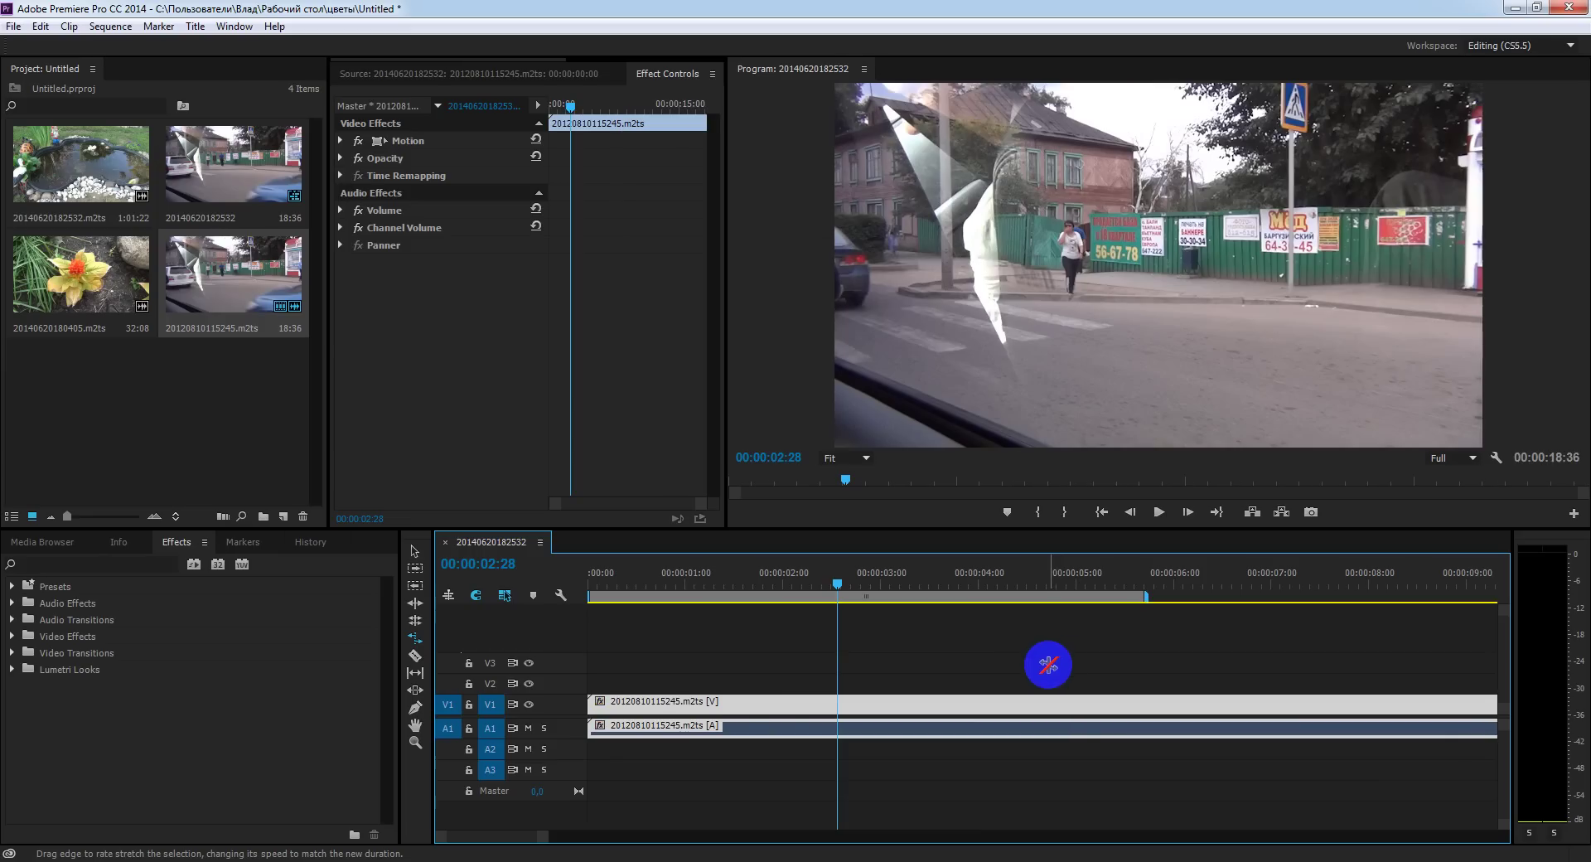
left_click_drag(545, 841, 949, 837)
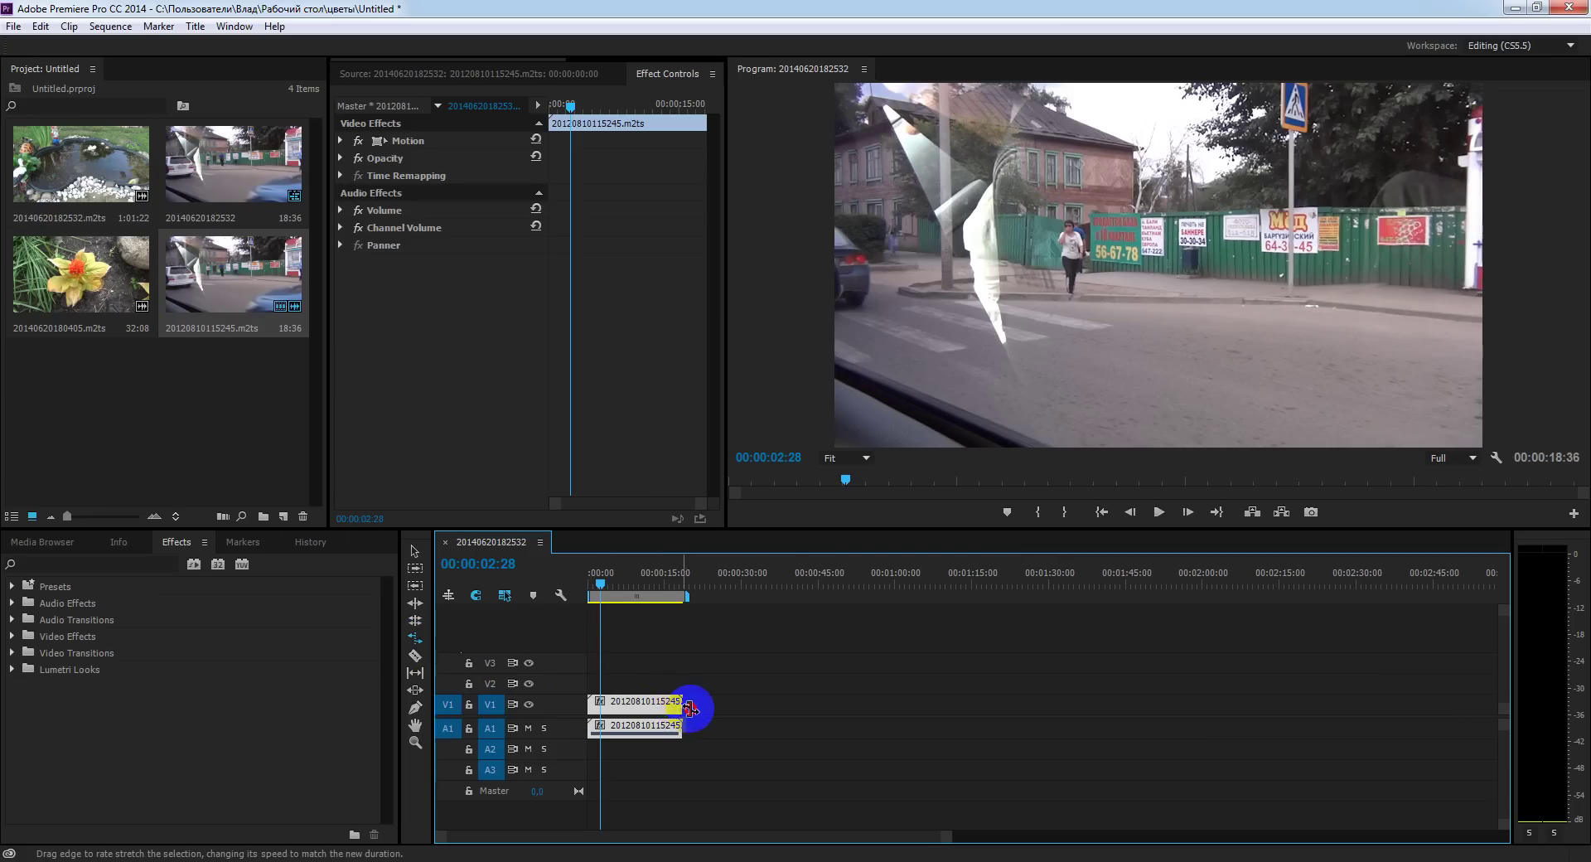
left_click_drag(690, 709, 1332, 719)
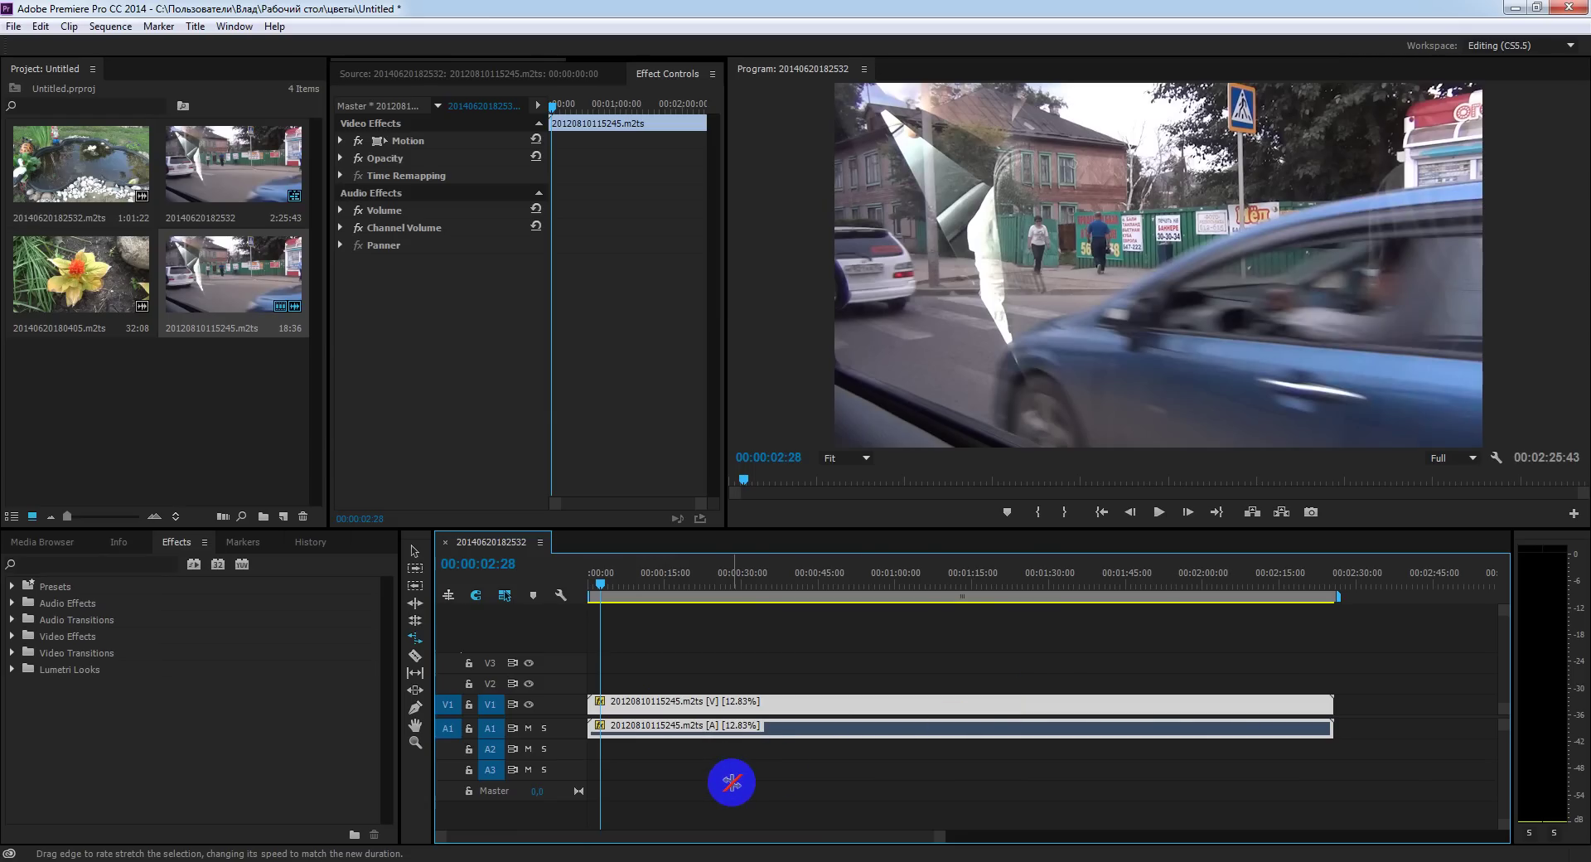
key("space")
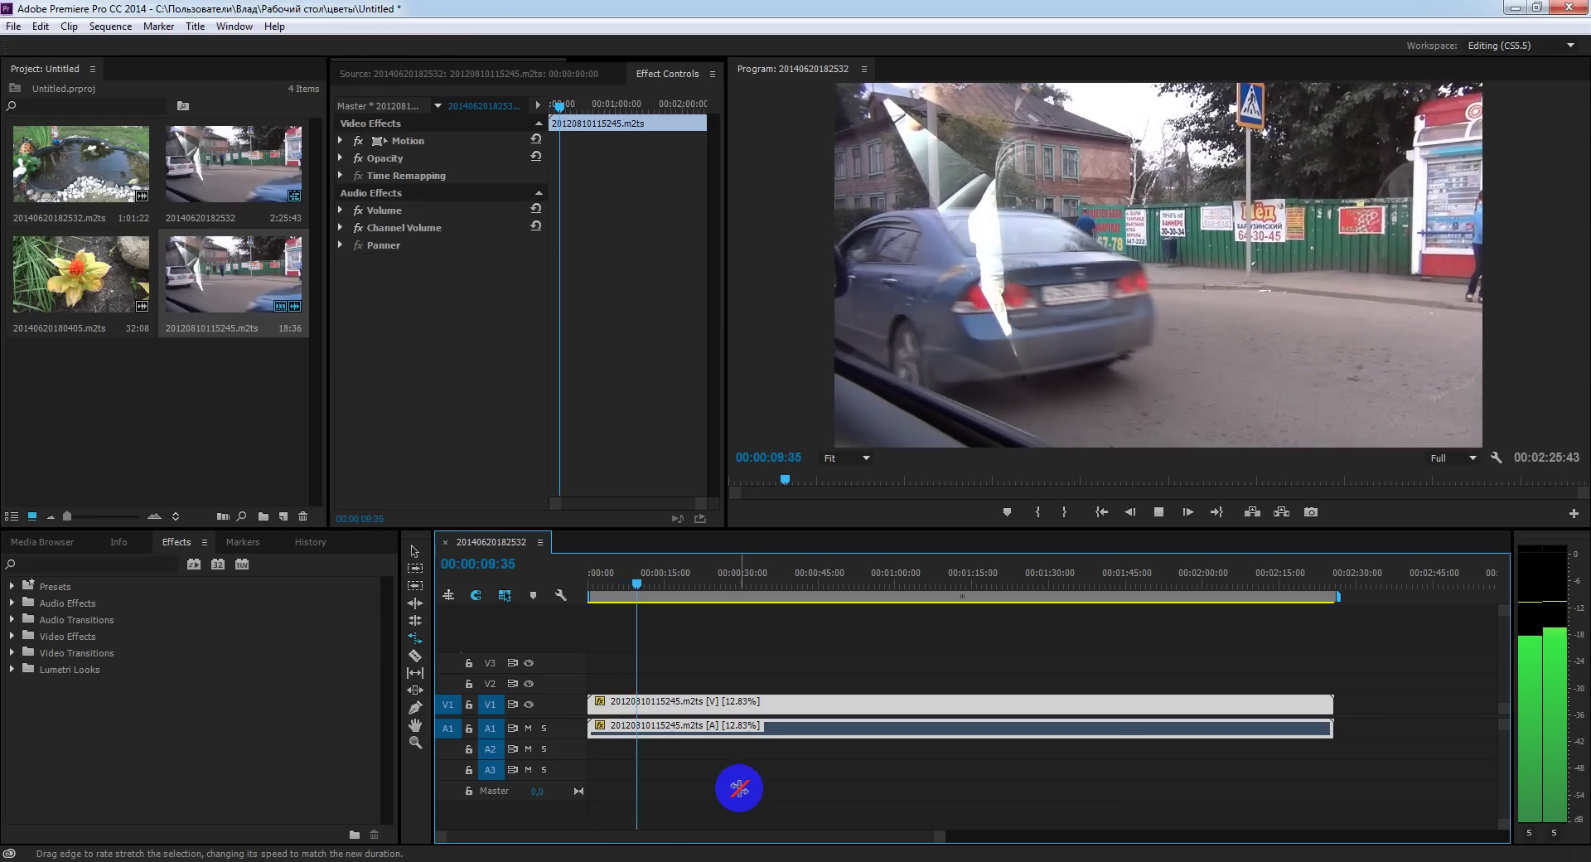
key("space")
key("ctrl+z")
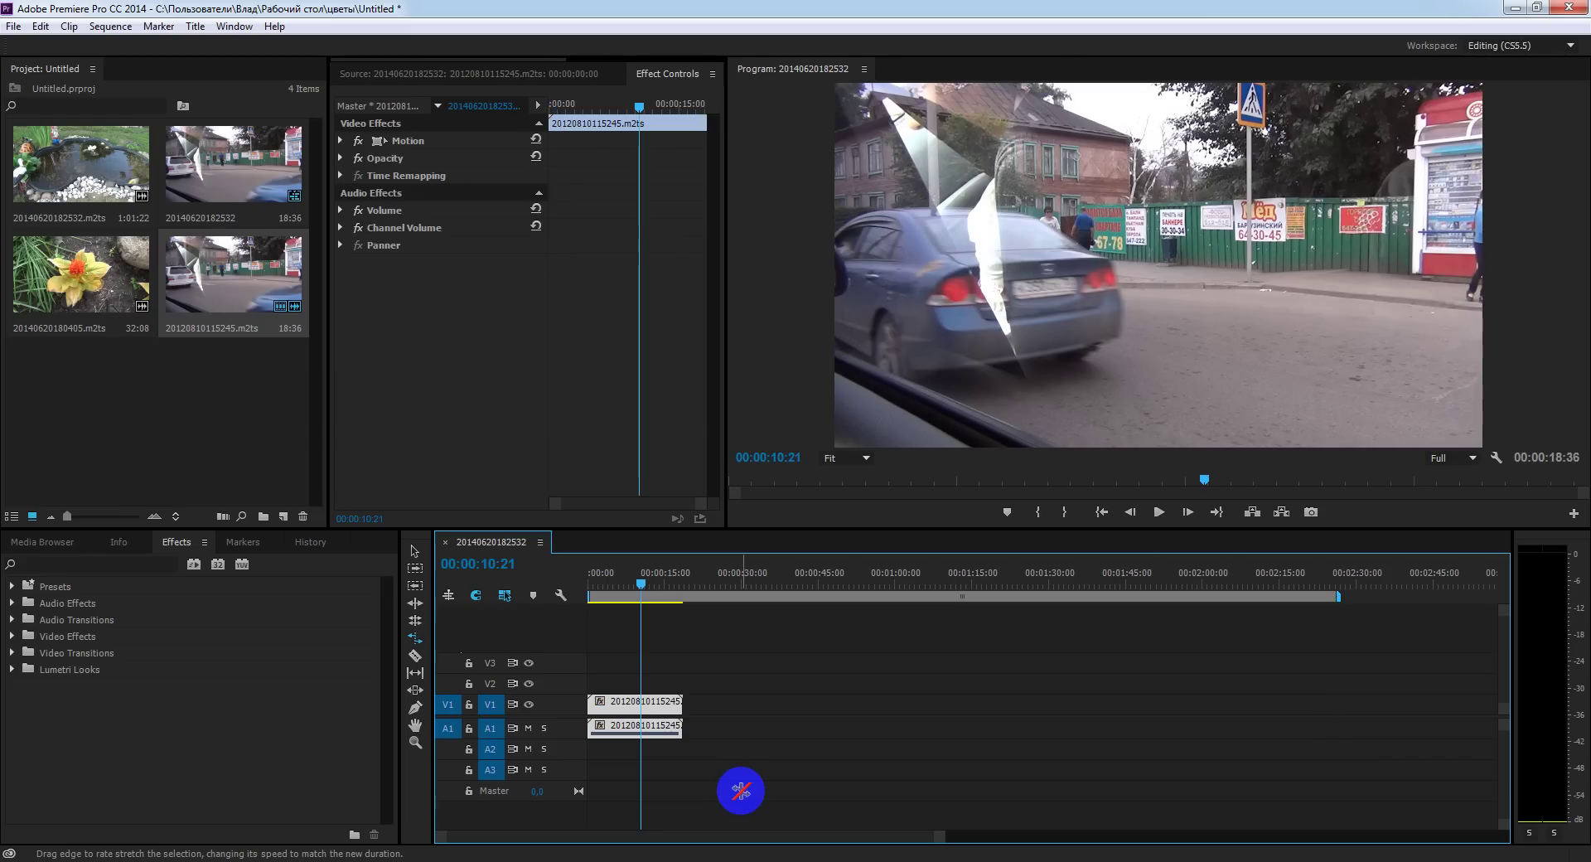
With the Selection tool active, cut the clip at 00:00:03:44
left_click(413, 551)
left_click_drag(643, 589, 609, 588)
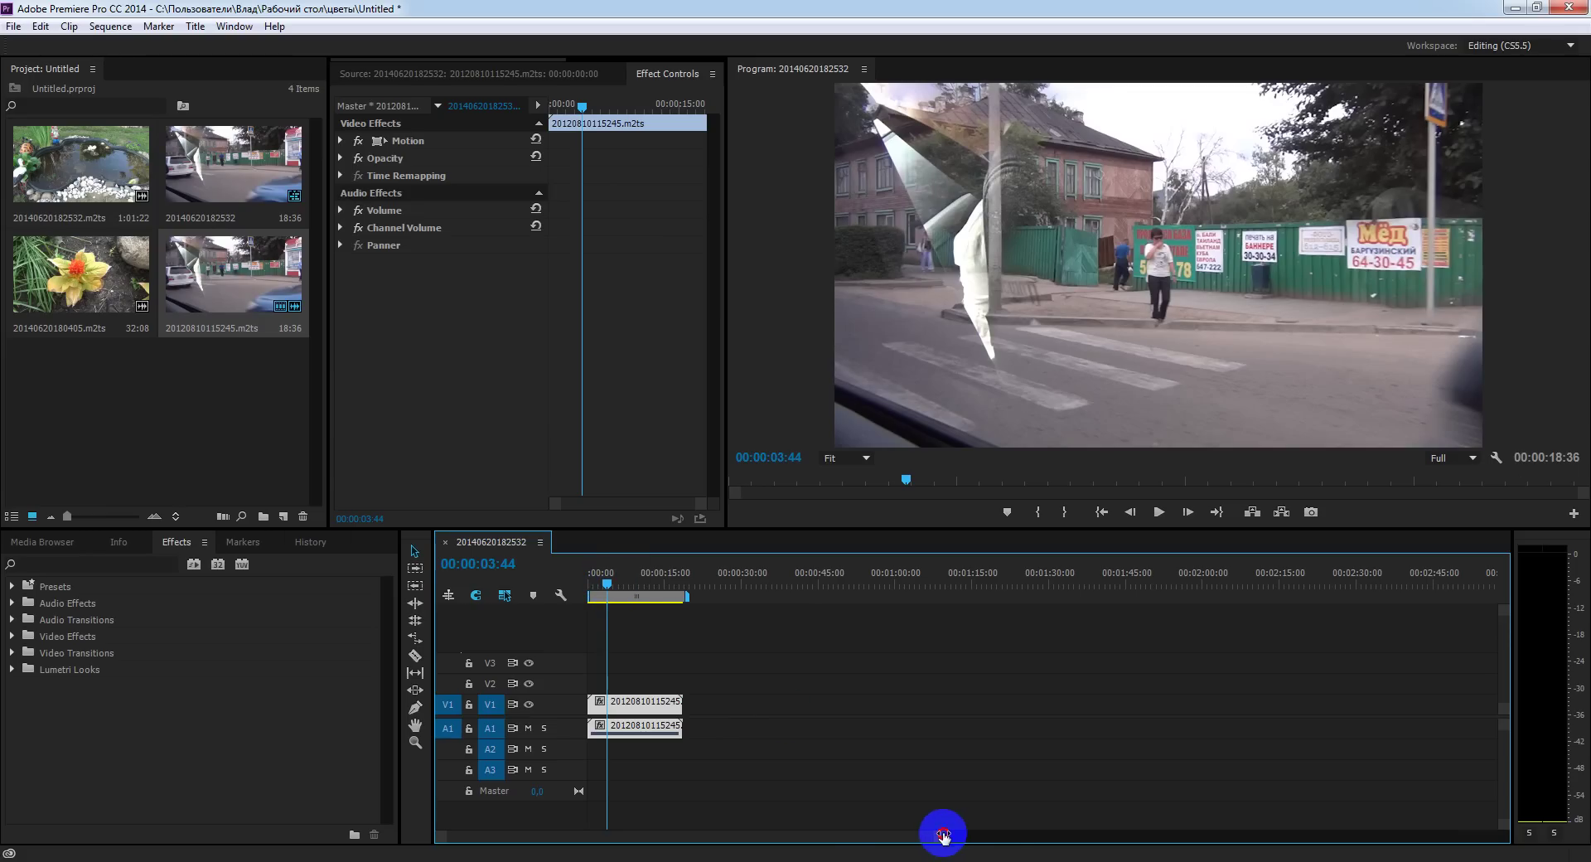
left_click_drag(944, 837, 834, 833)
key("ctrl+k")
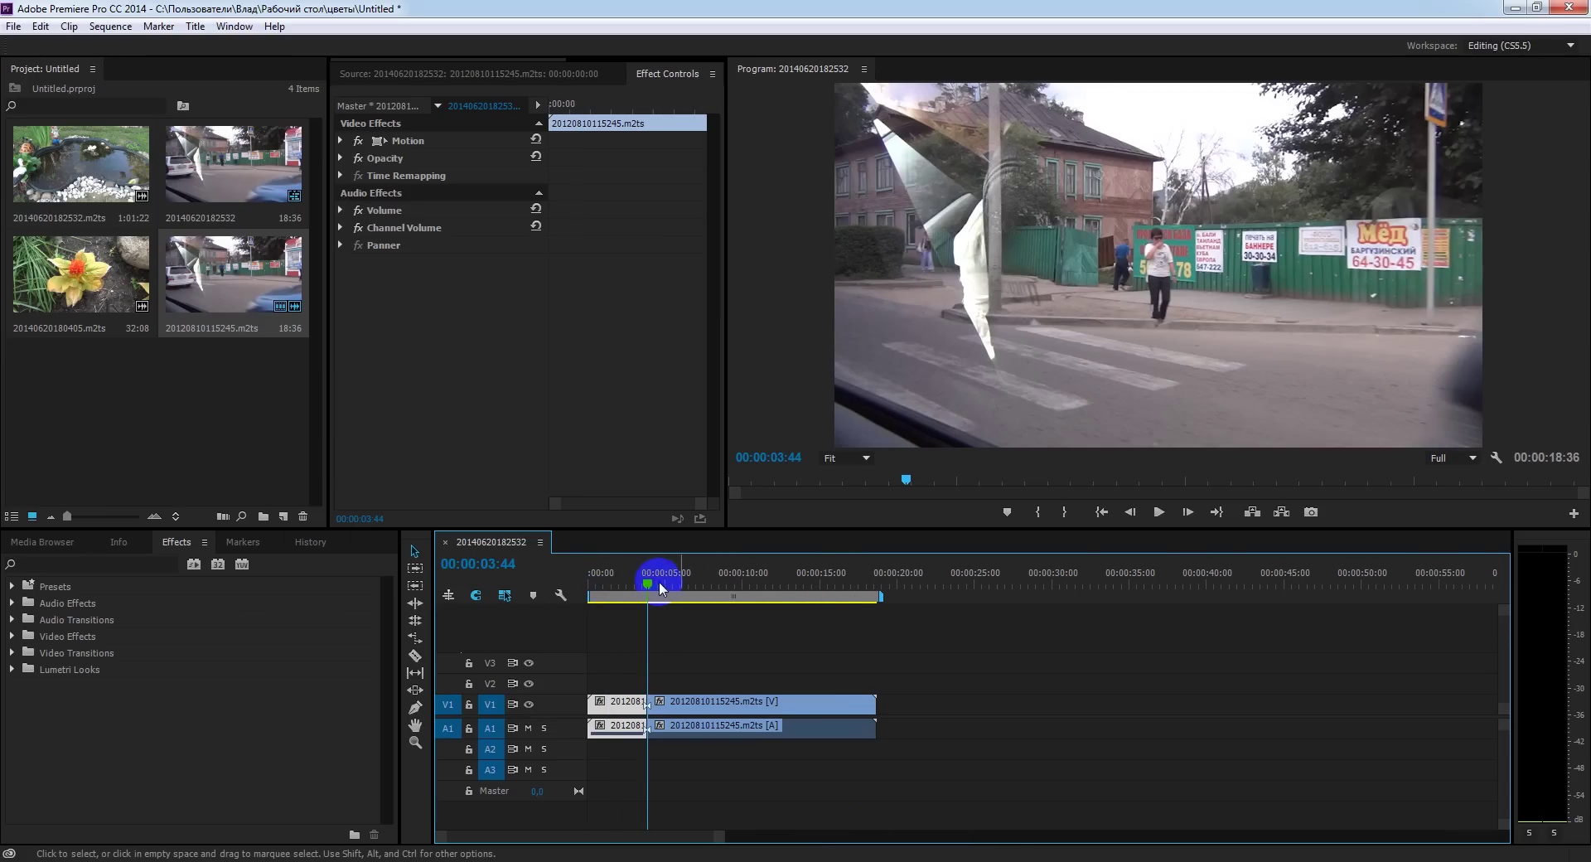
Cut the clip again at 00:00:09:29 and select the middle piece
left_click_drag(648, 591, 739, 621)
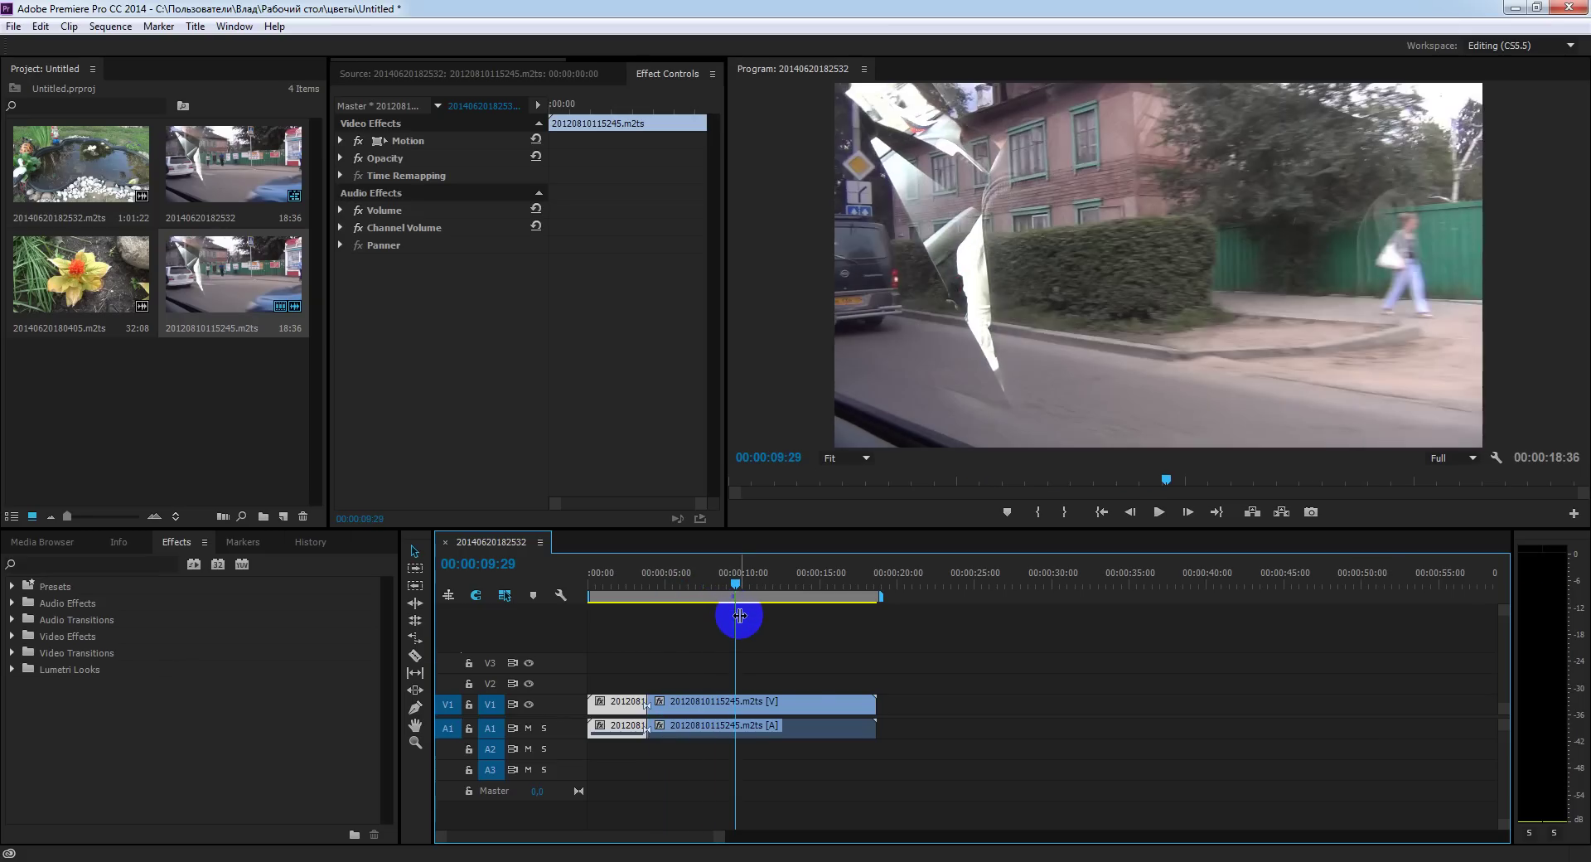
key("ctrl+k")
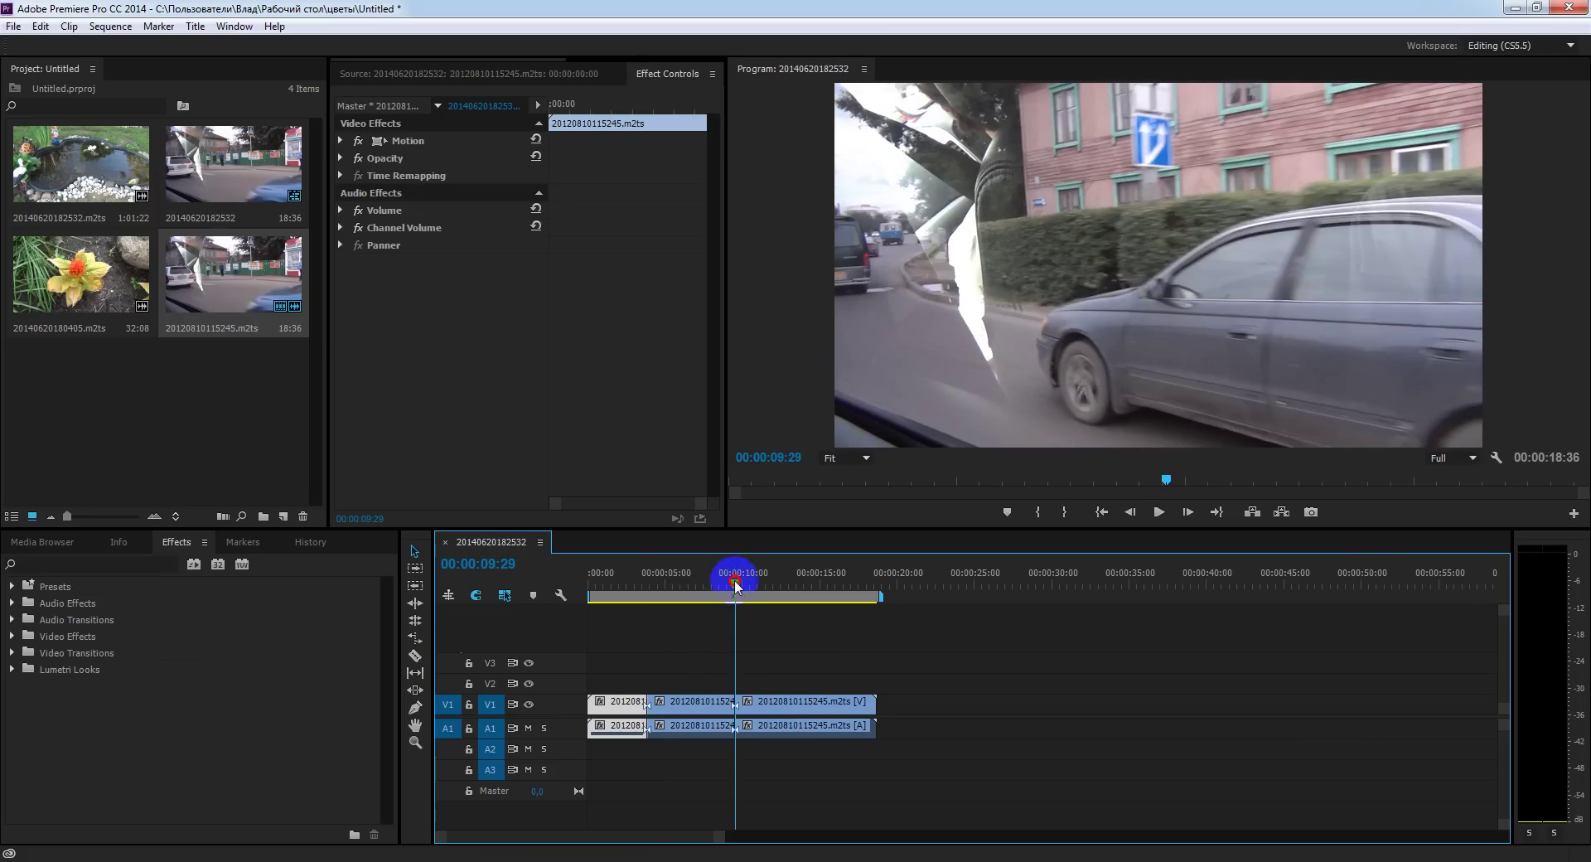
left_click_drag(735, 580, 683, 592)
left_click(709, 702)
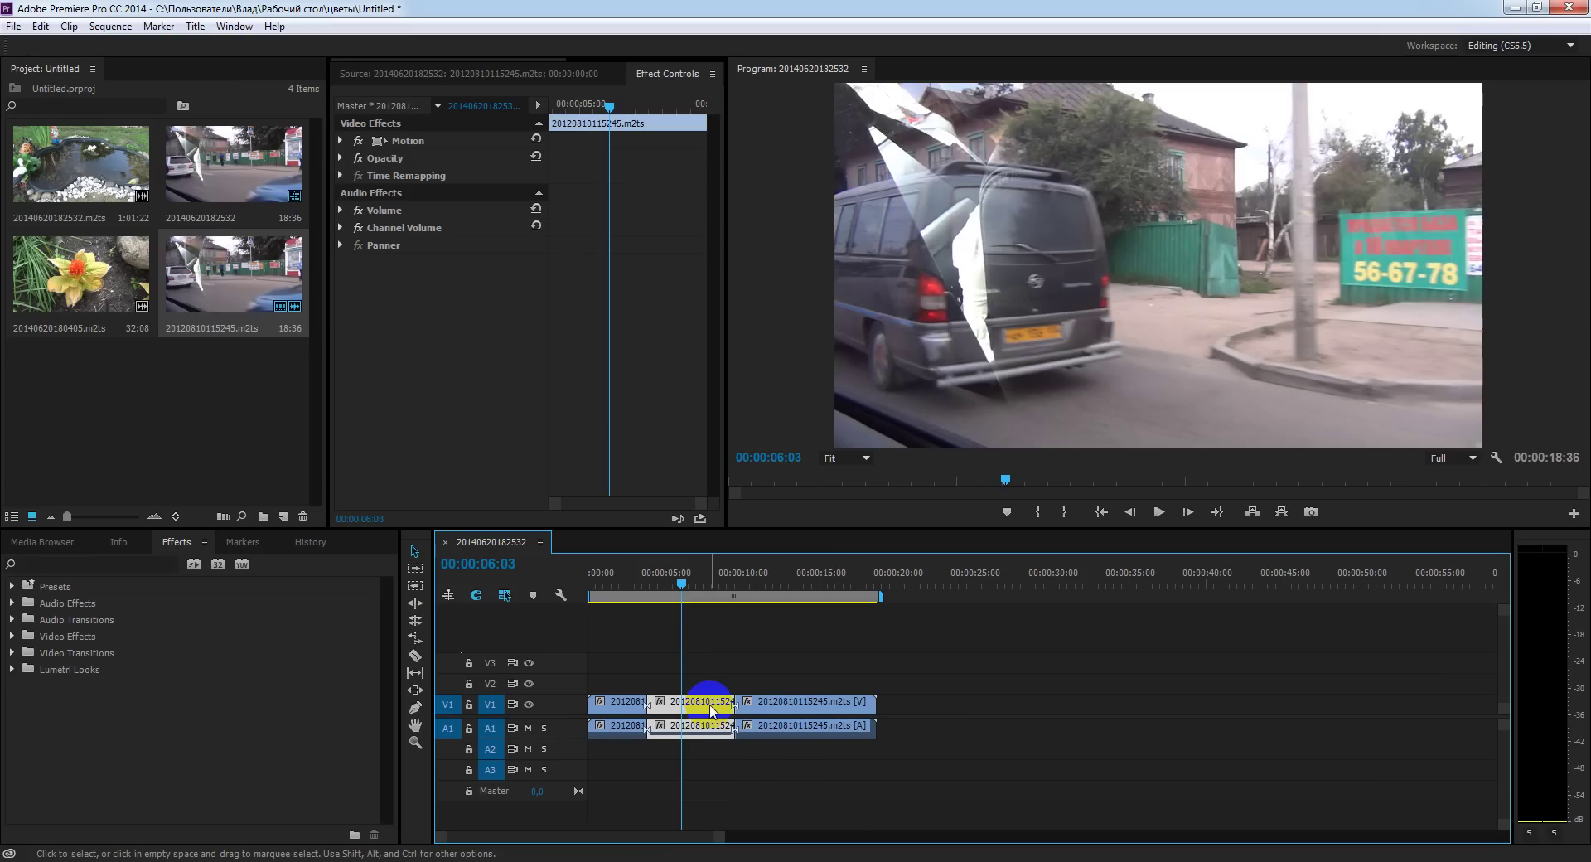
Set the middle clip's speed to 200% with Ripple Edit off, leaving a gap
right_click(713, 711)
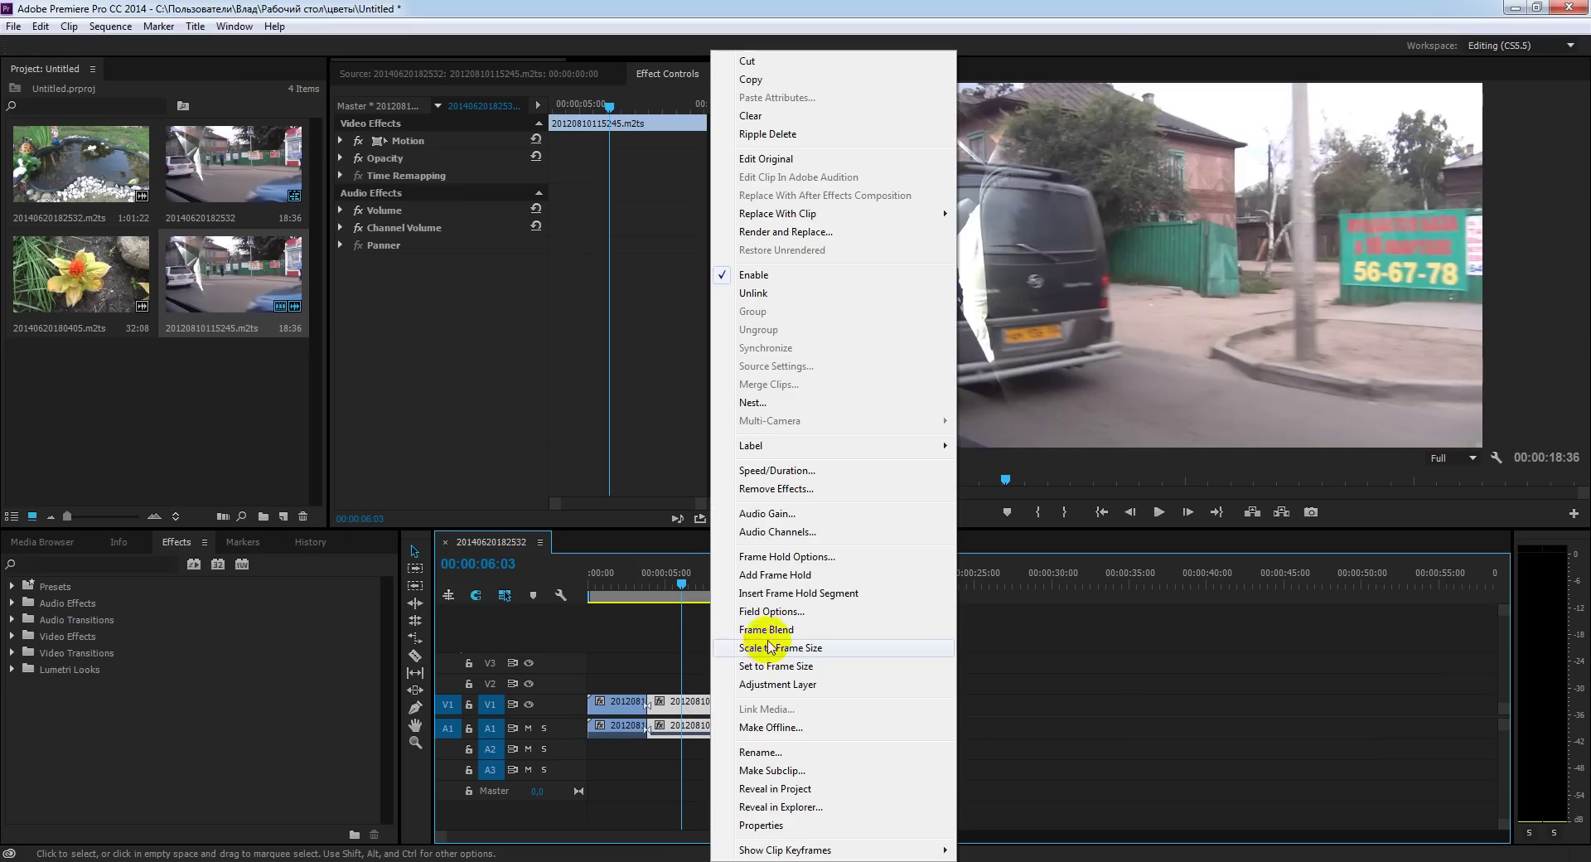
left_click(772, 469)
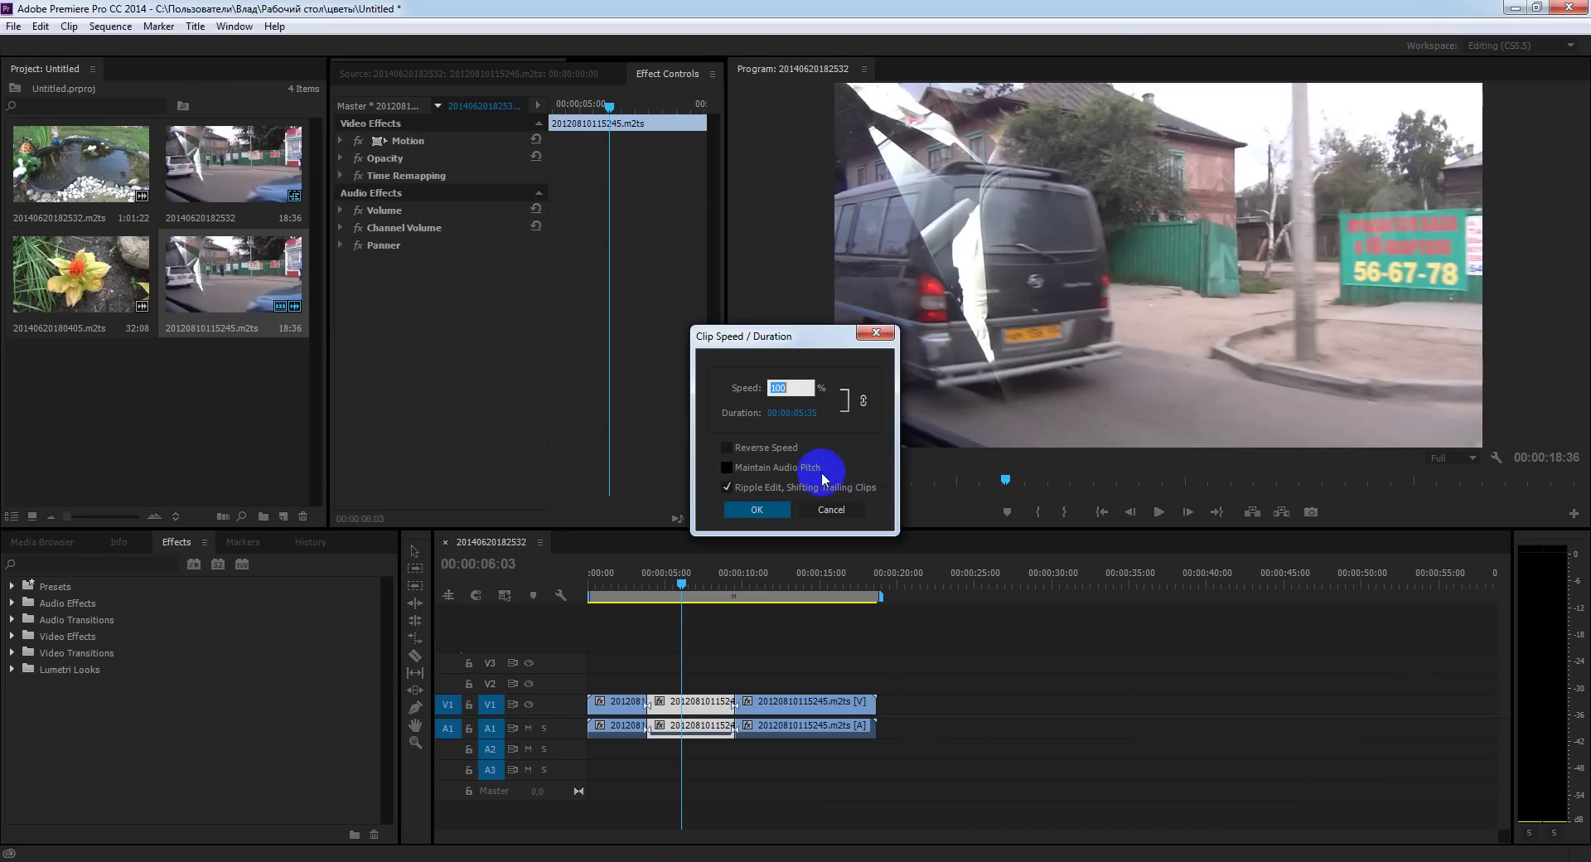
mouse_move(778, 388)
left_mouse_down()
mouse_move(908, 391)
mouse_move(938, 422)
left_mouse_up()
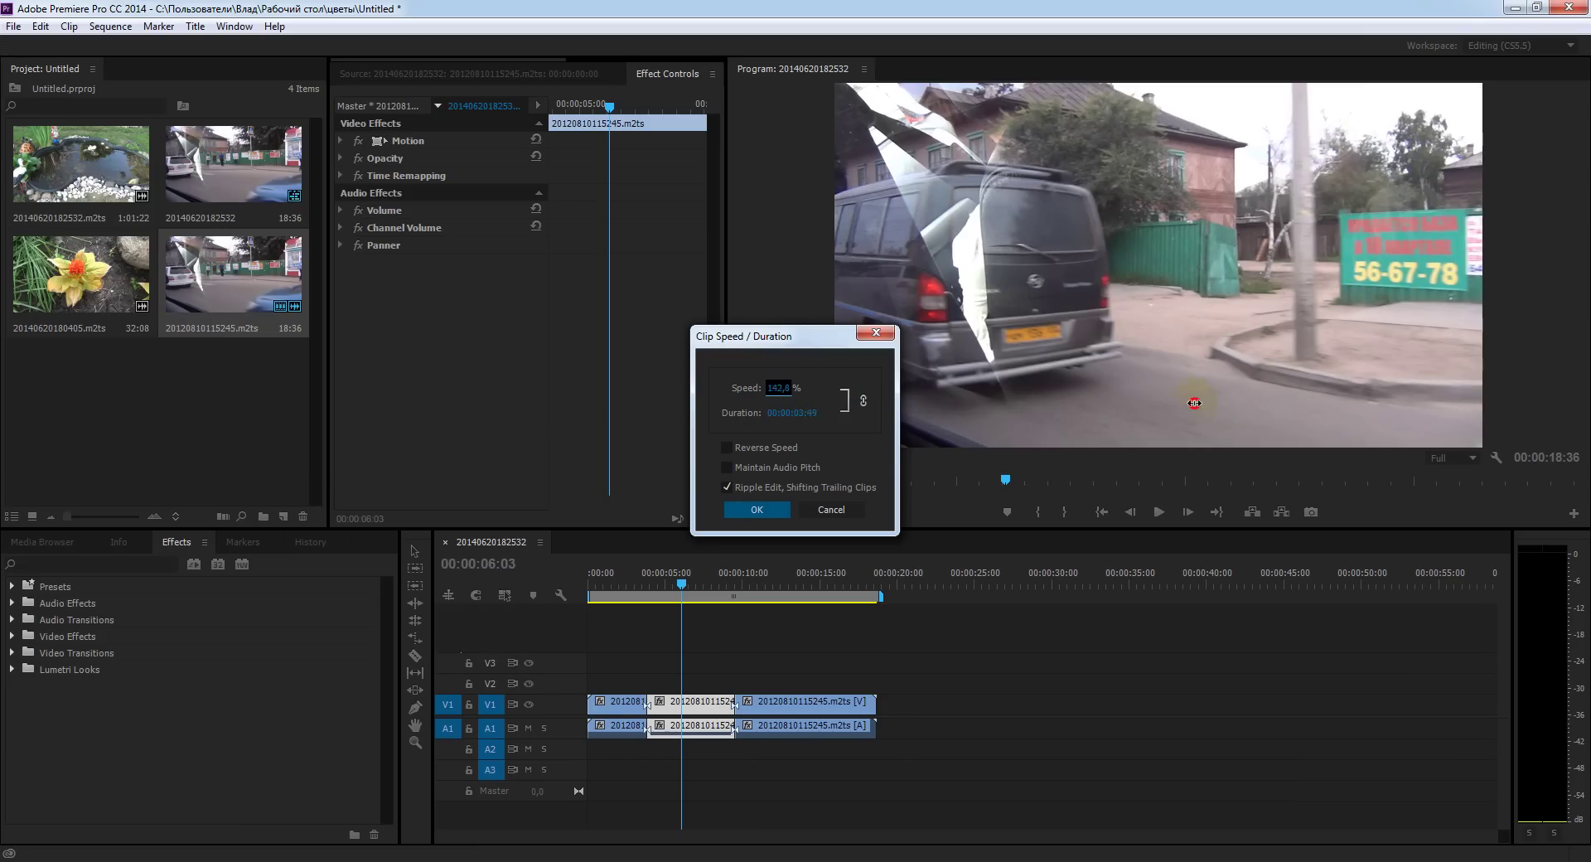
left_click_drag(777, 387, 1130, 396)
left_click(729, 491)
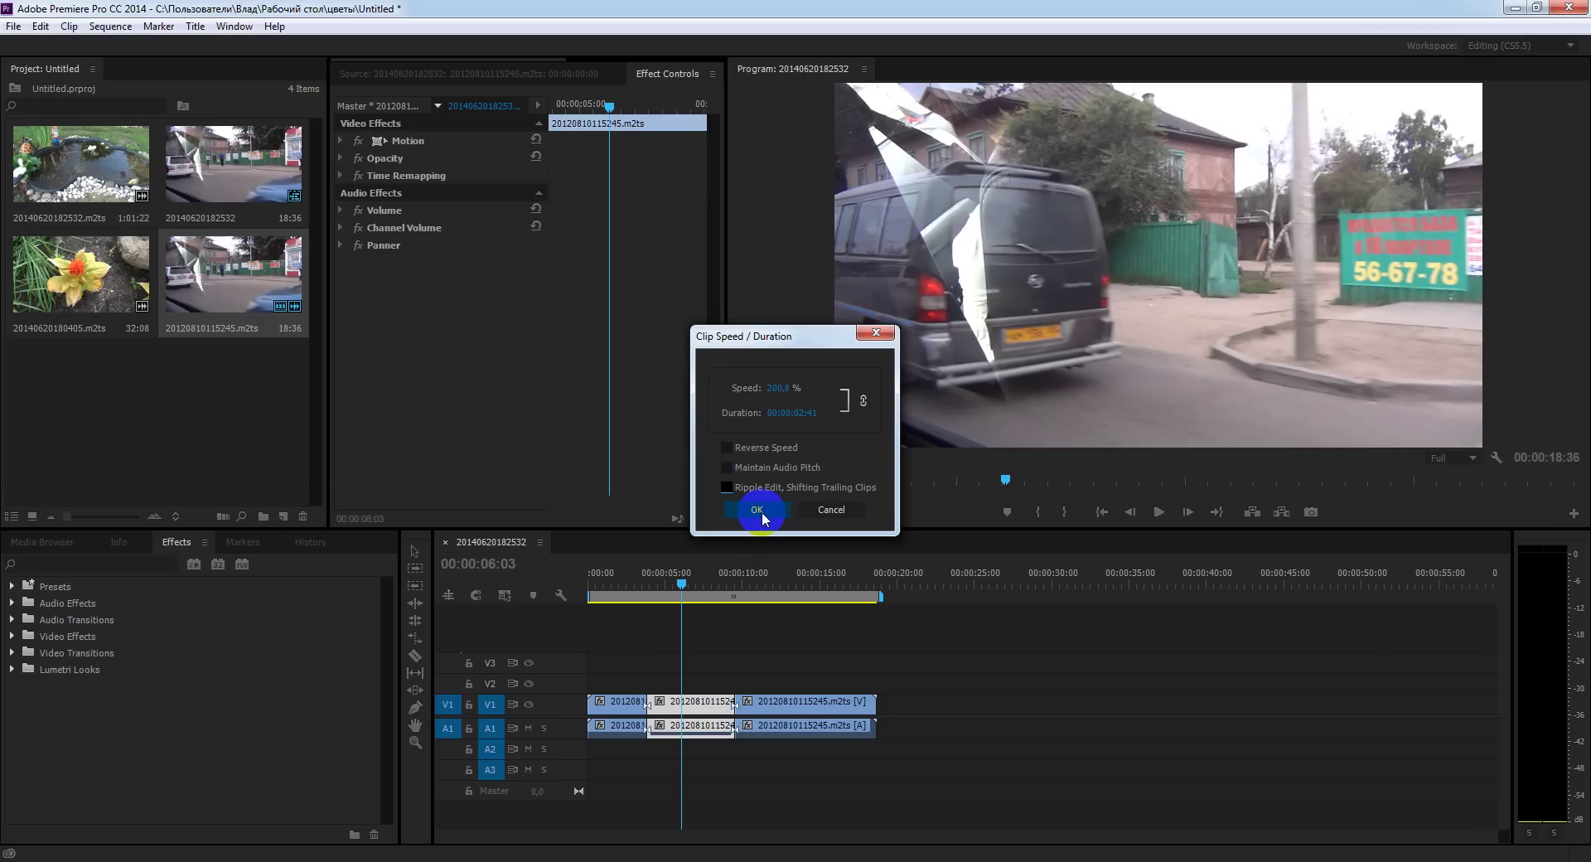
left_click(756, 509)
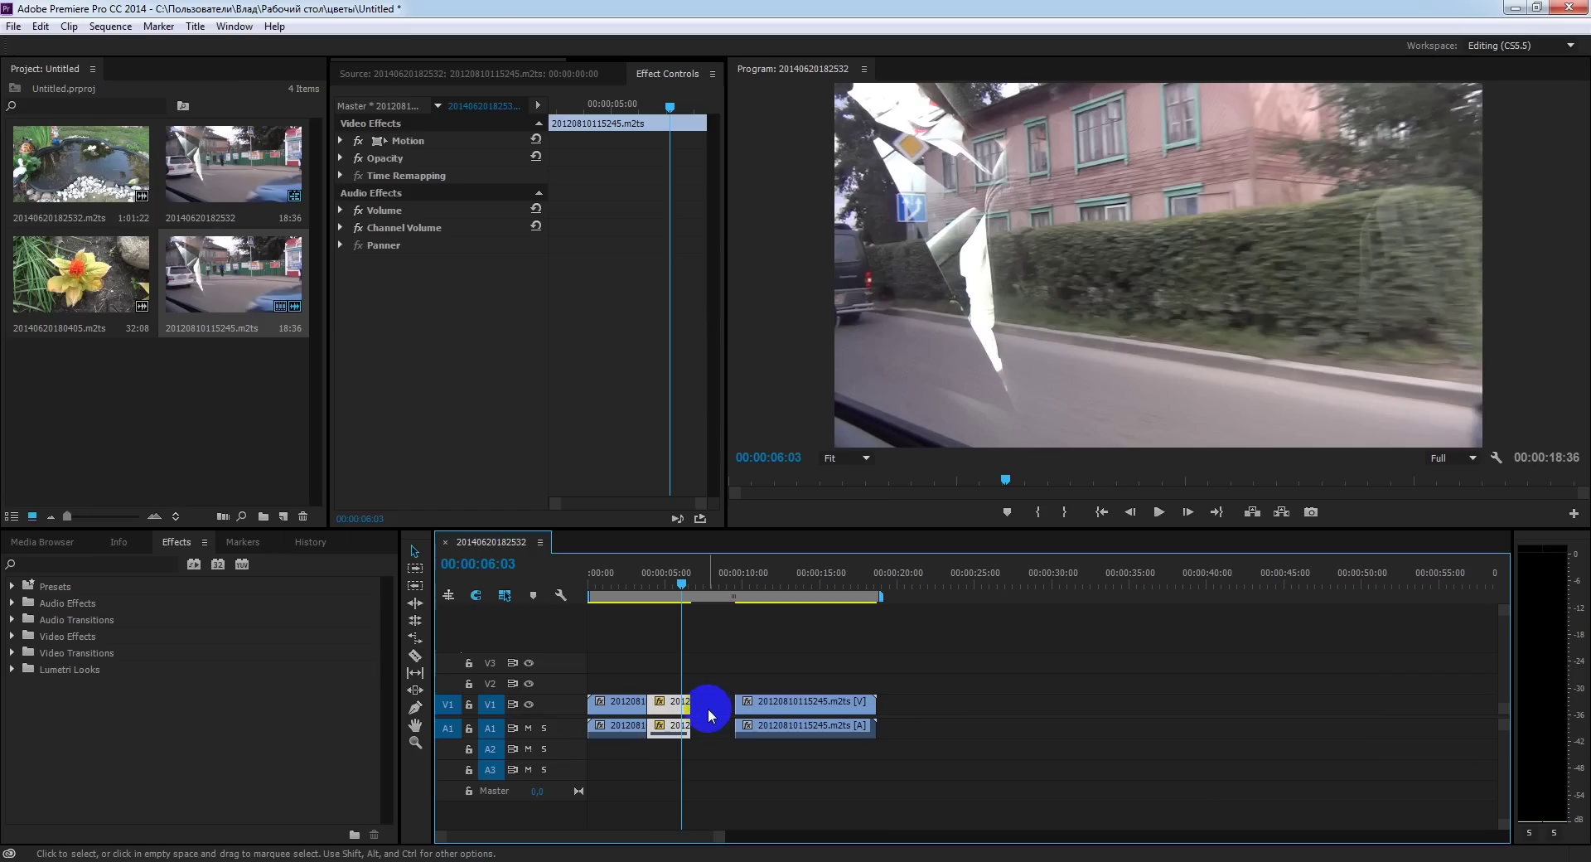
Preview the sped-up section, ripple-delete the gap after it, then undo the deletion
left_click_drag(685, 583, 650, 589)
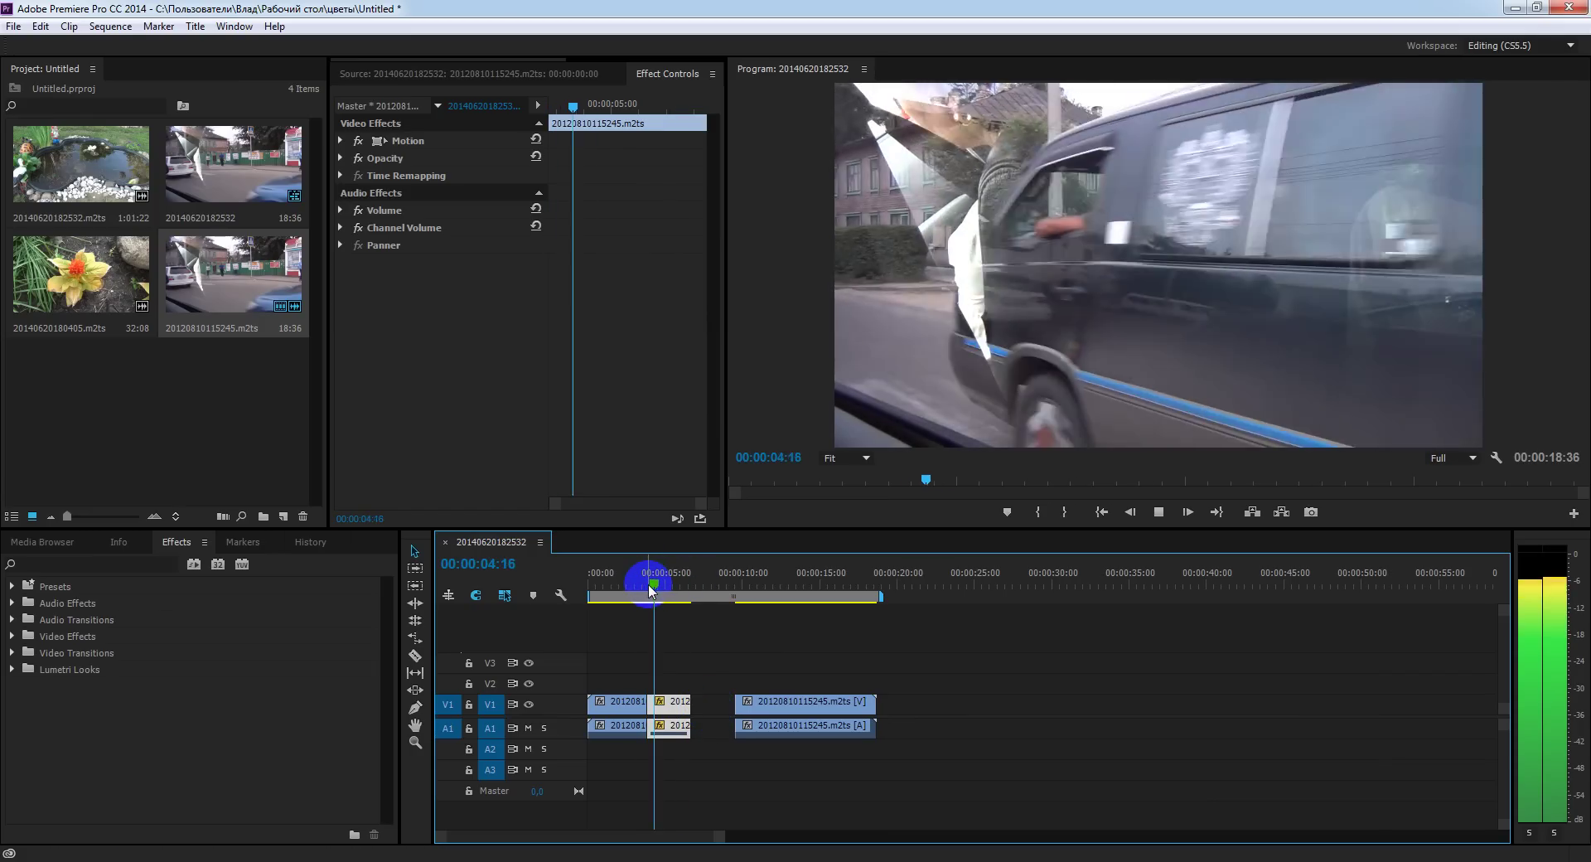
key("space")
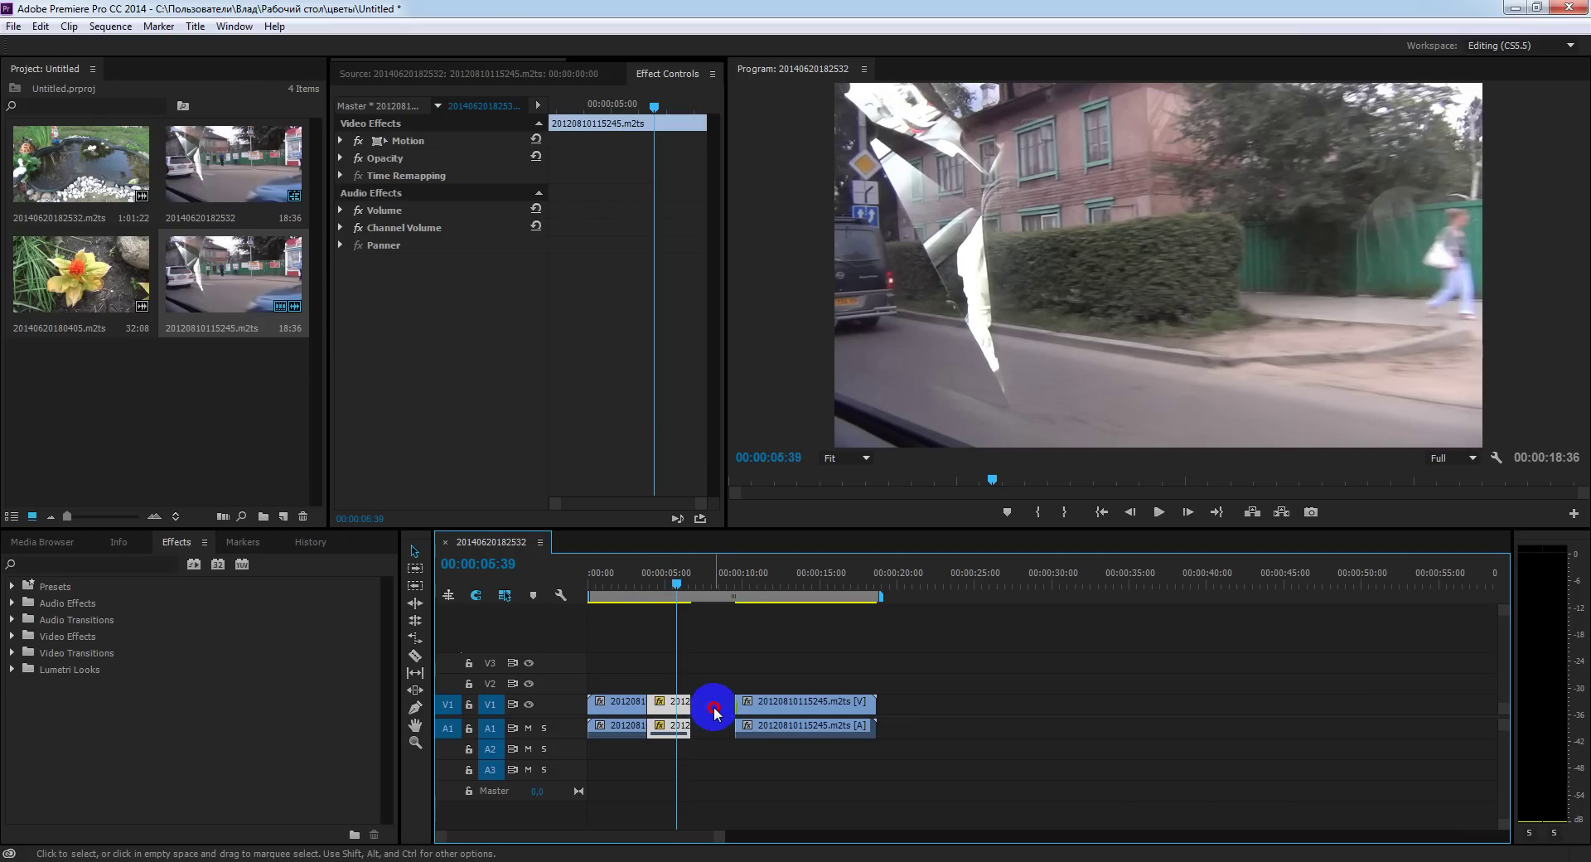
left_click(713, 706)
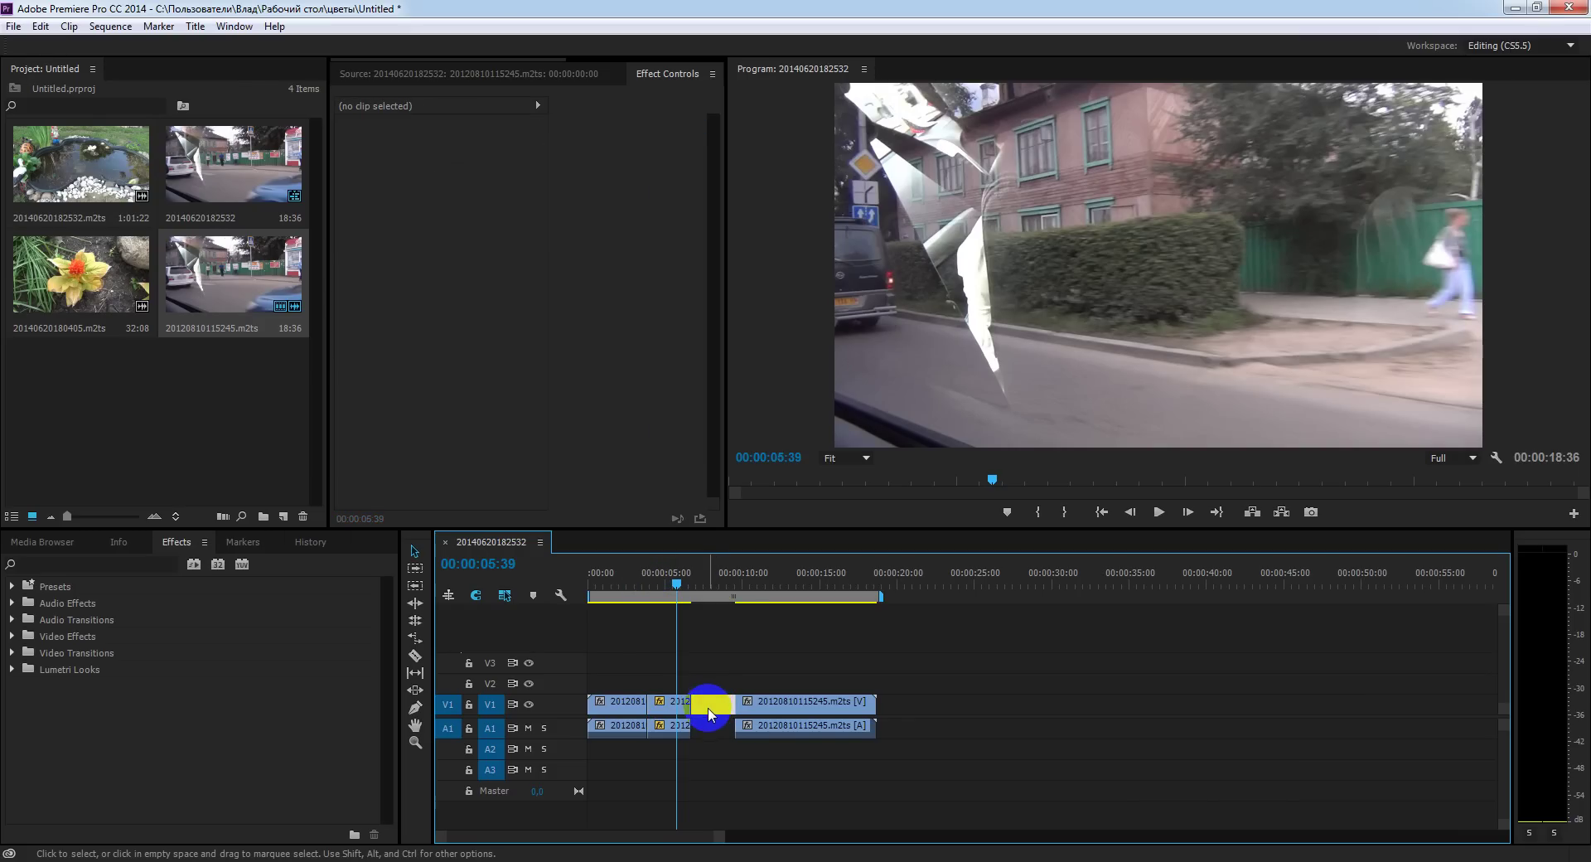
key("Delete")
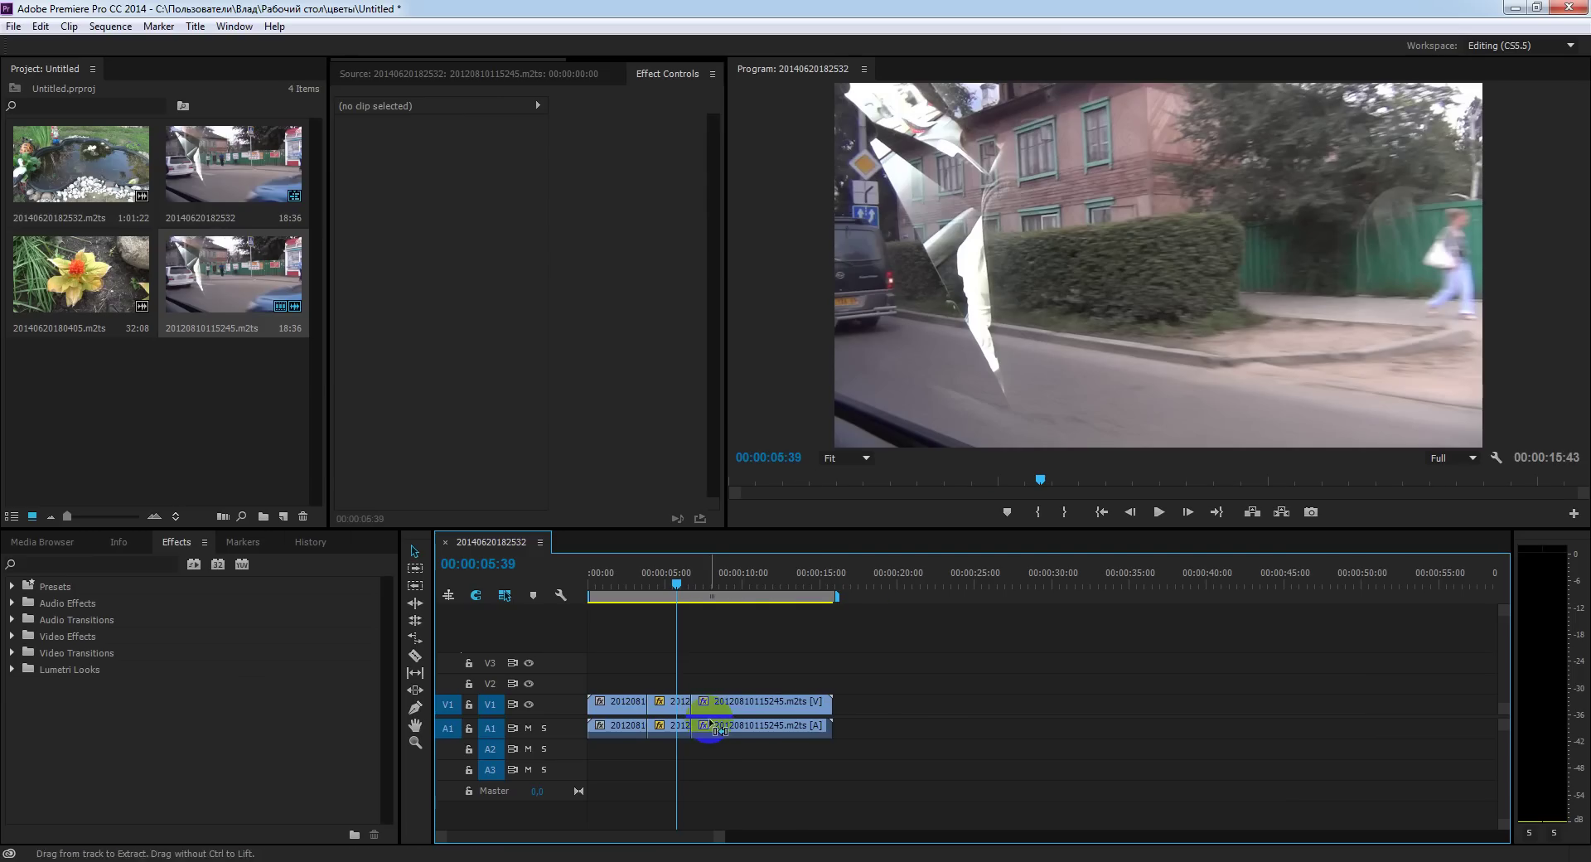
key("ctrl+z")
Speed the middle clip to about 212% with Ripple Edit on, shortening the sequence to 00:00:15:36
left_click(720, 703)
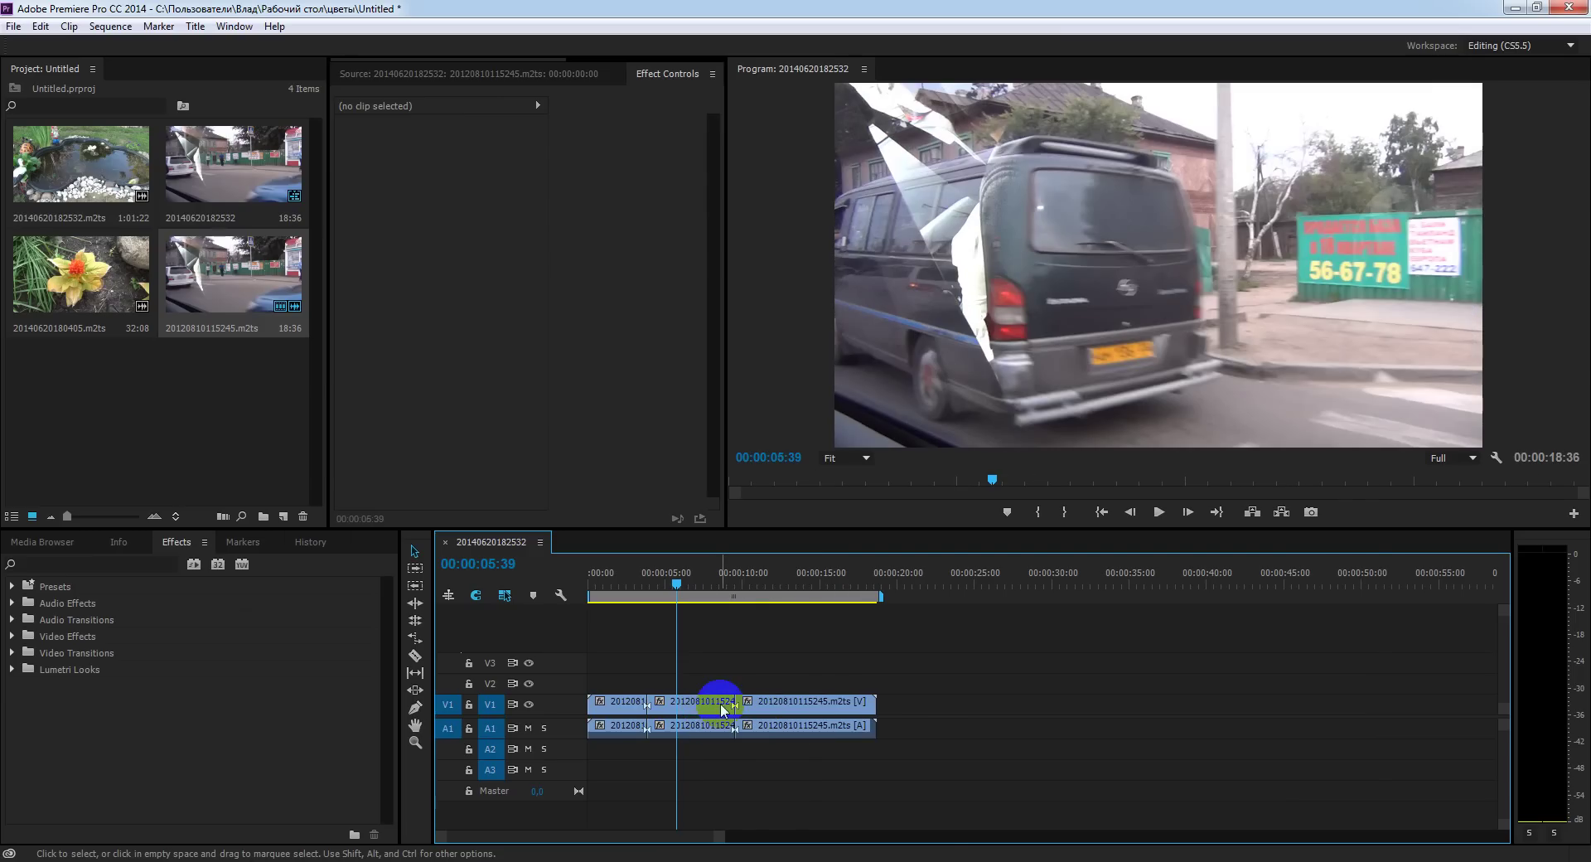
right_click(711, 708)
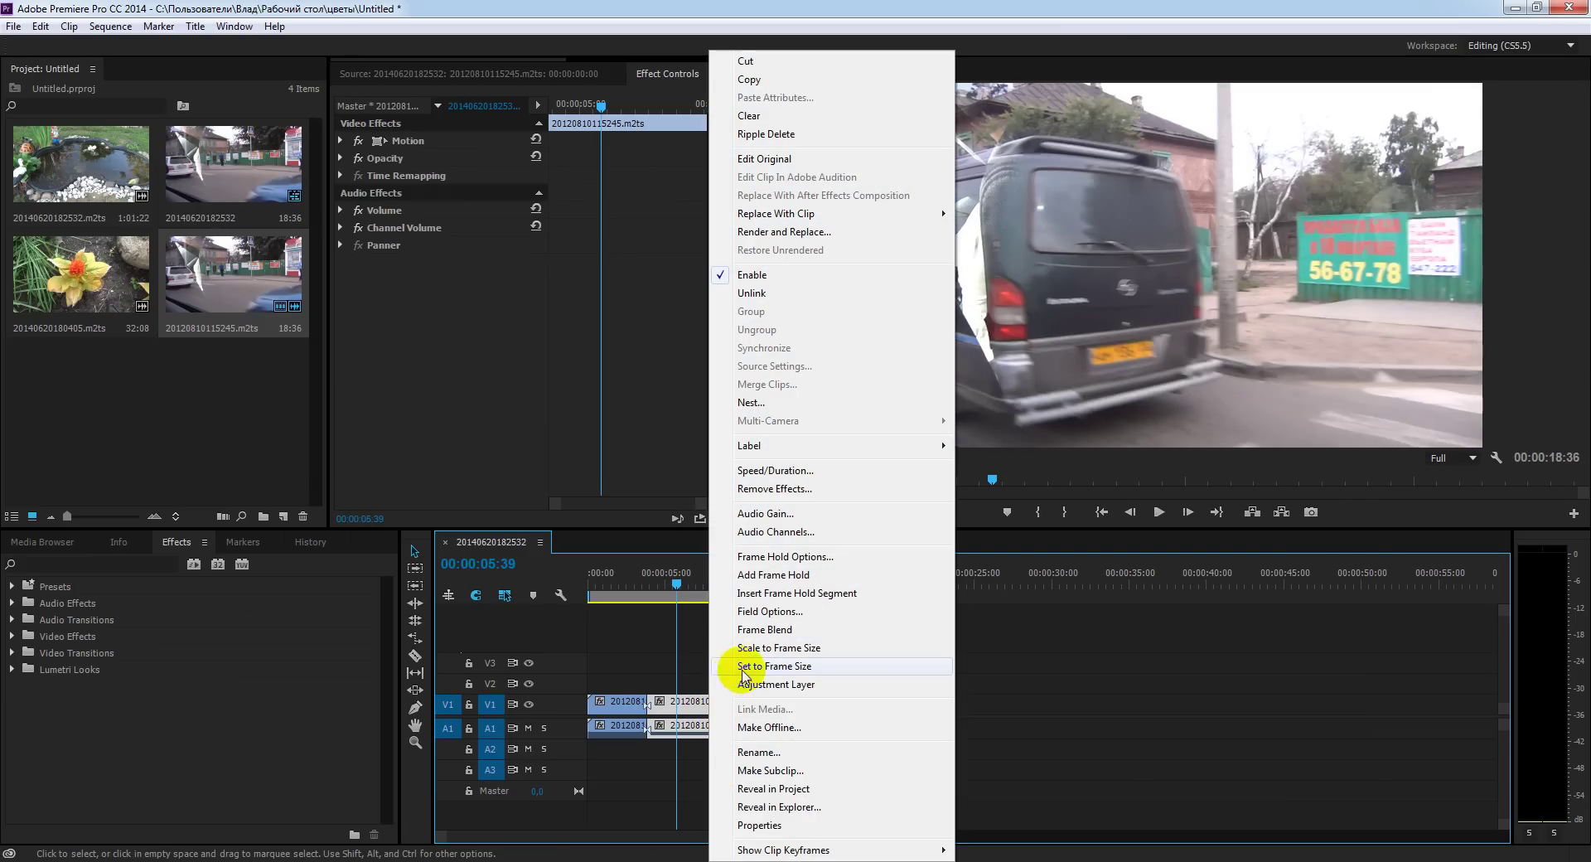
left_click(775, 470)
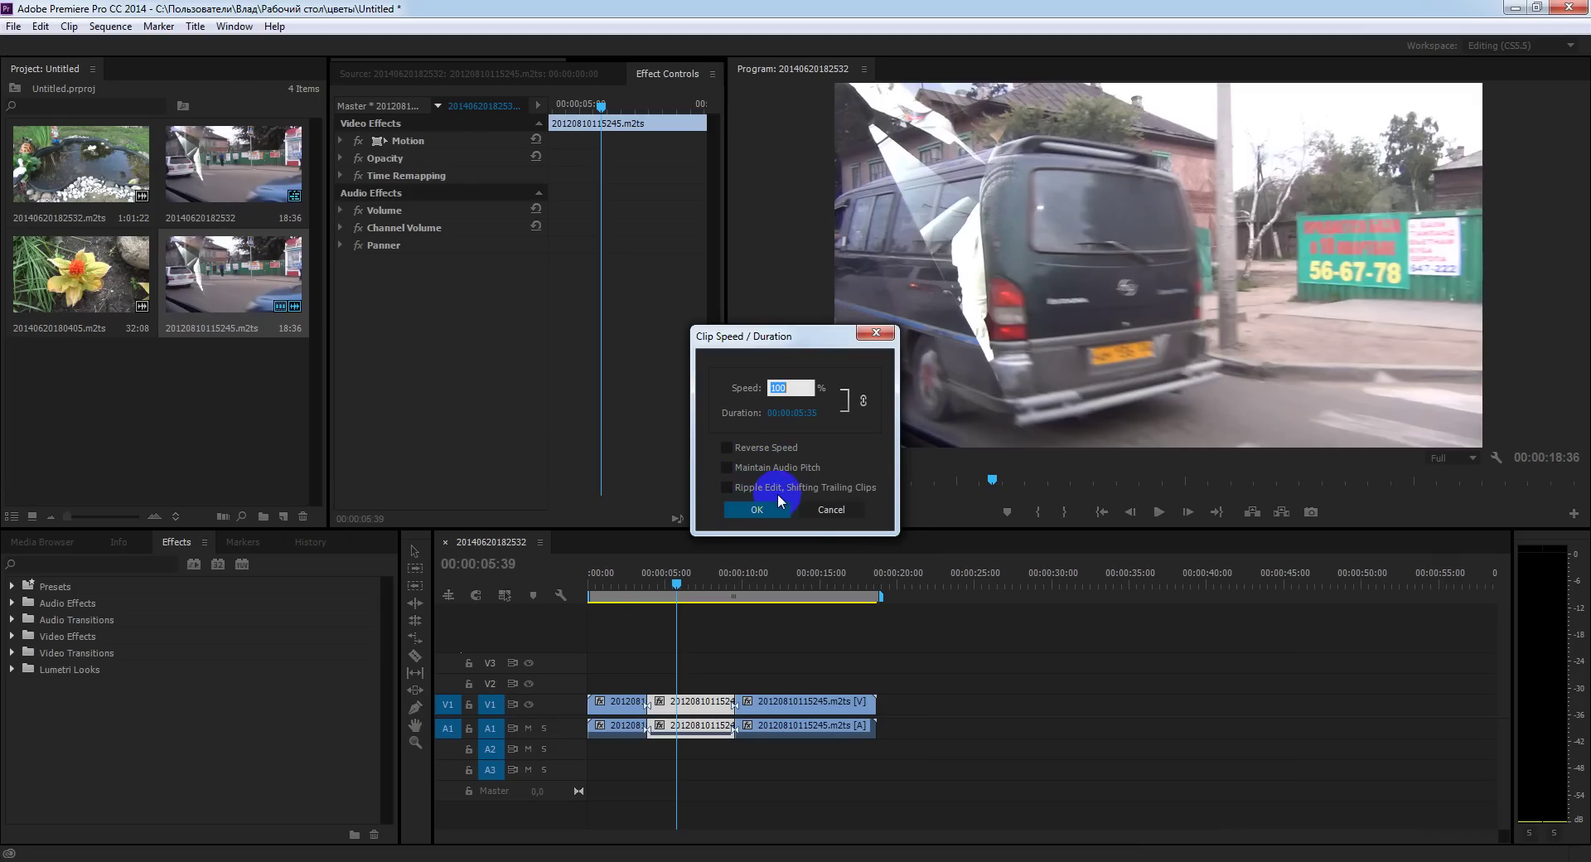
left_click(726, 487)
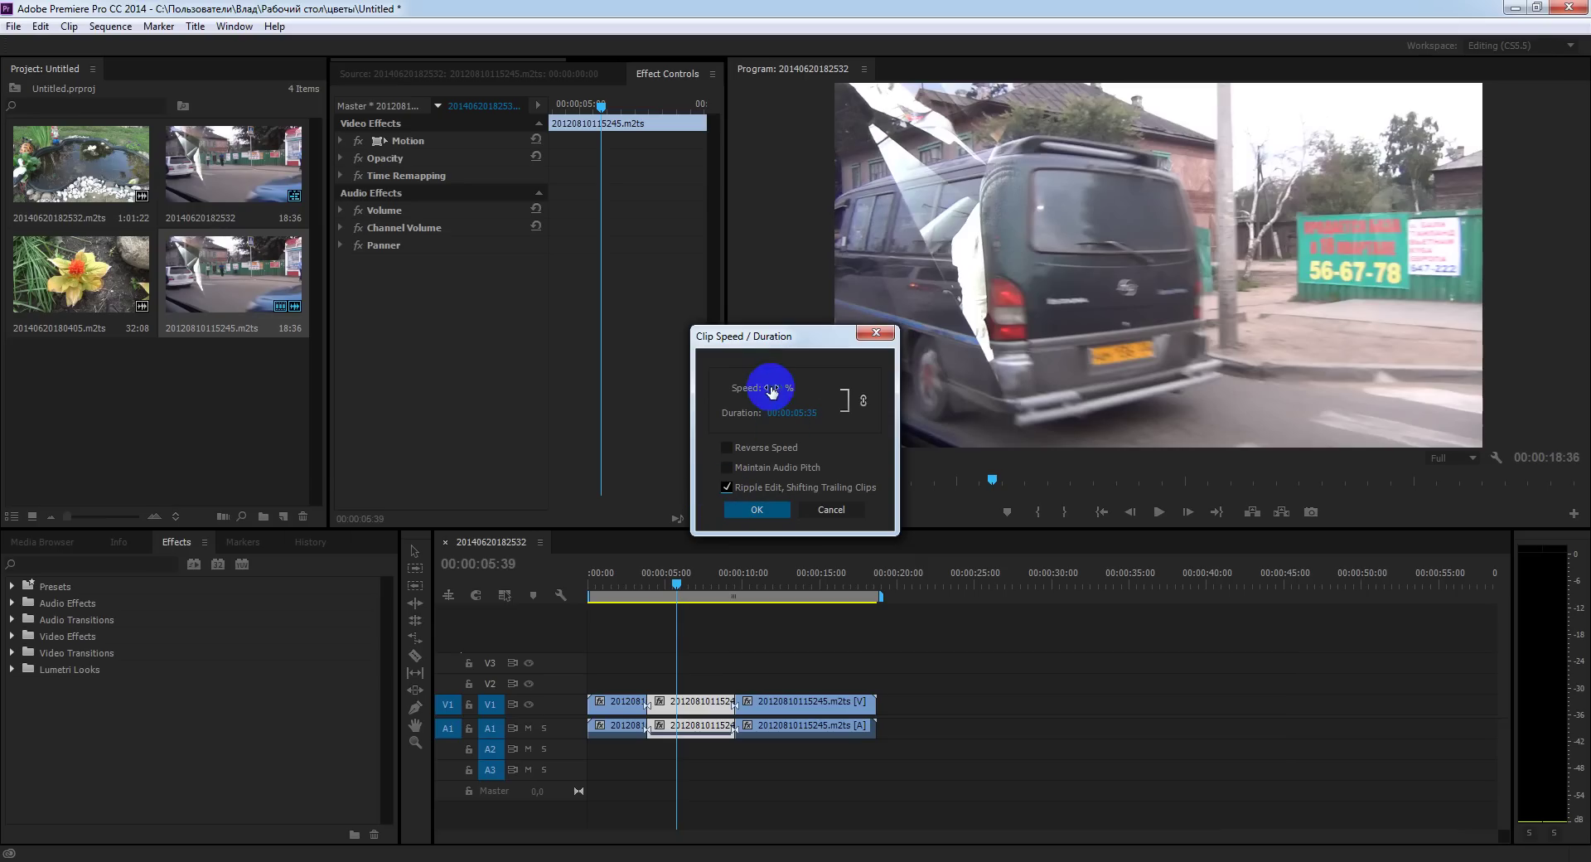
left_click_drag(779, 388, 940, 398)
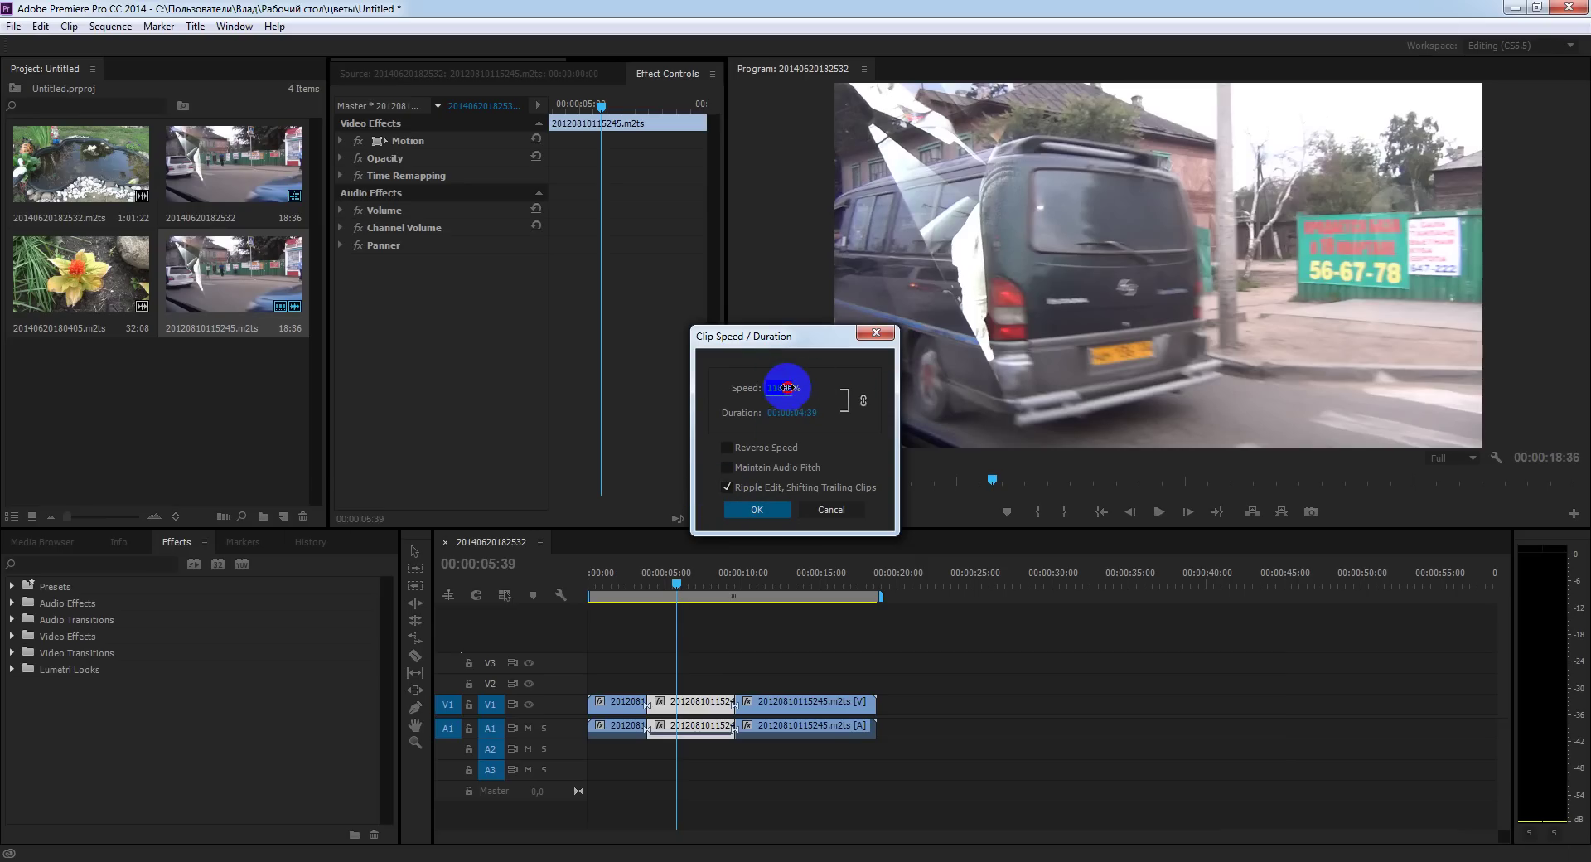
left_click_drag(784, 386, 1057, 402)
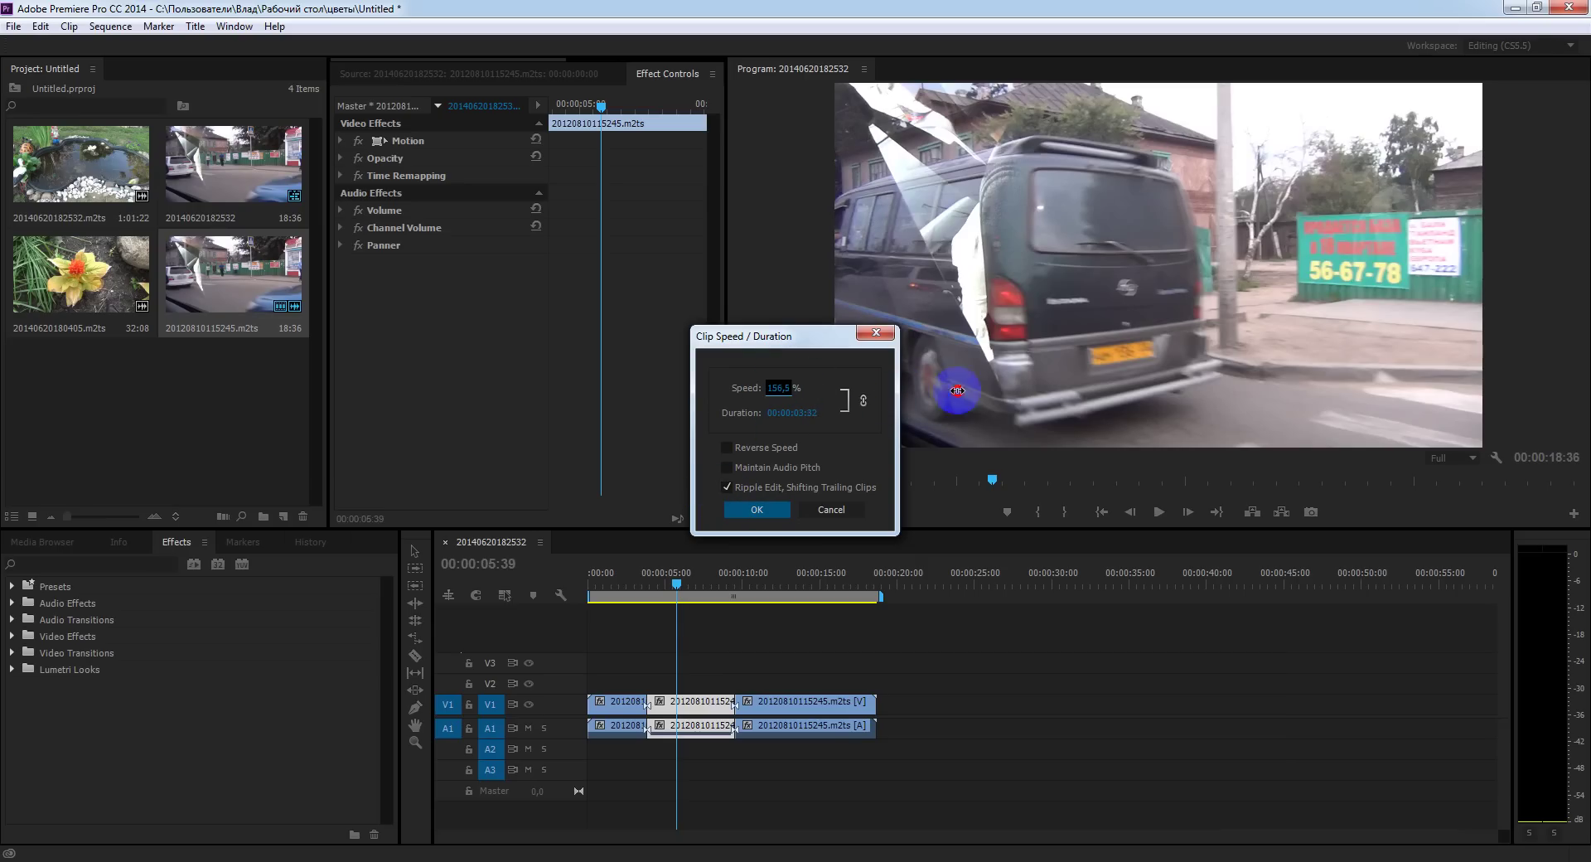
left_click_drag(779, 388, 1128, 397)
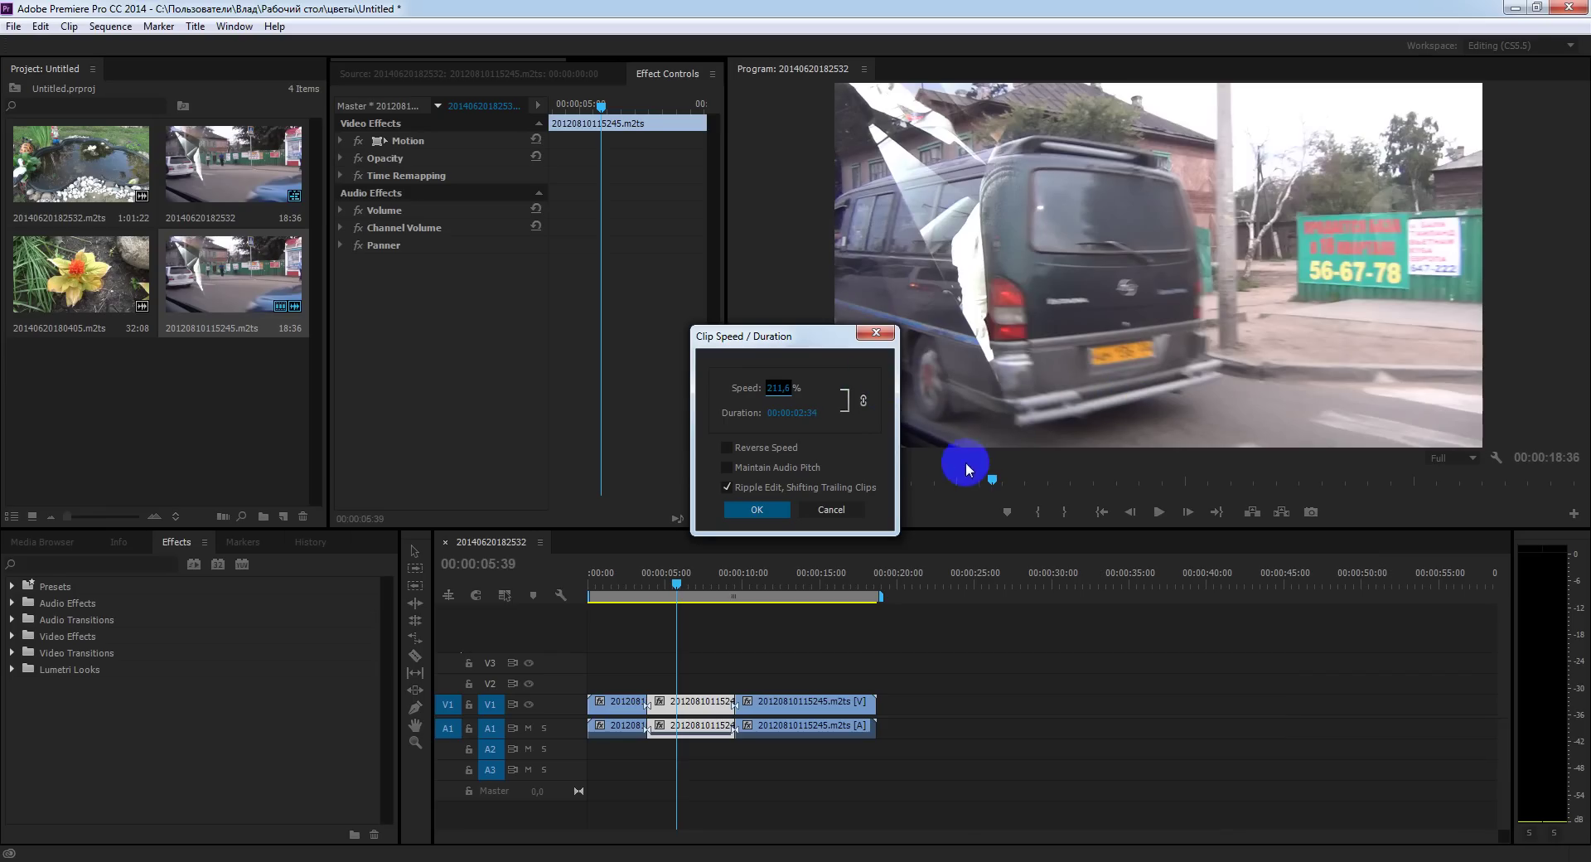
left_click_drag(775, 423, 801, 431)
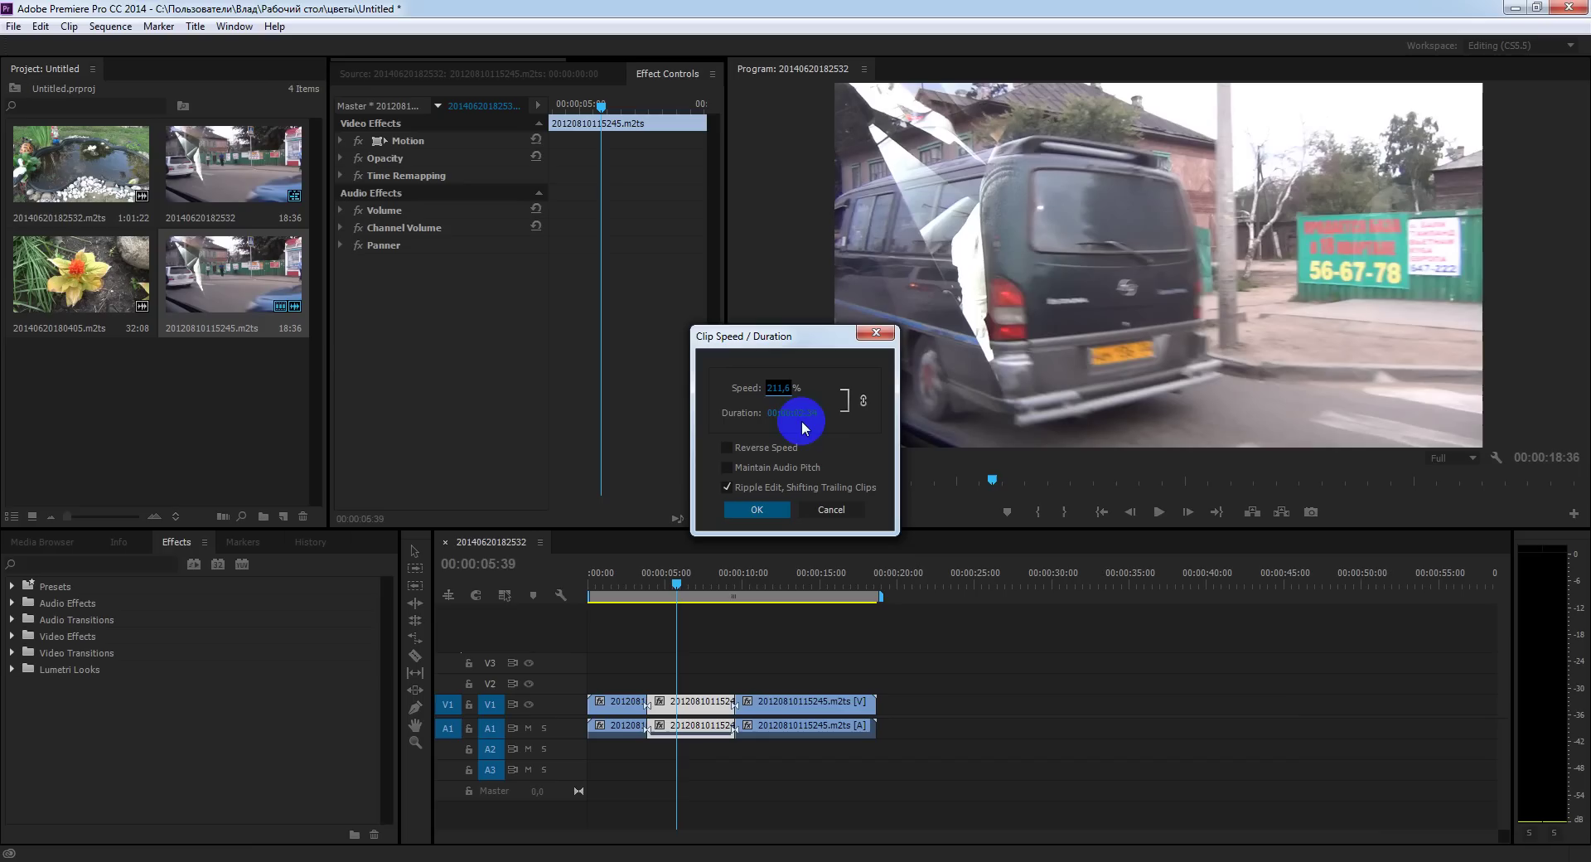
left_click(757, 511)
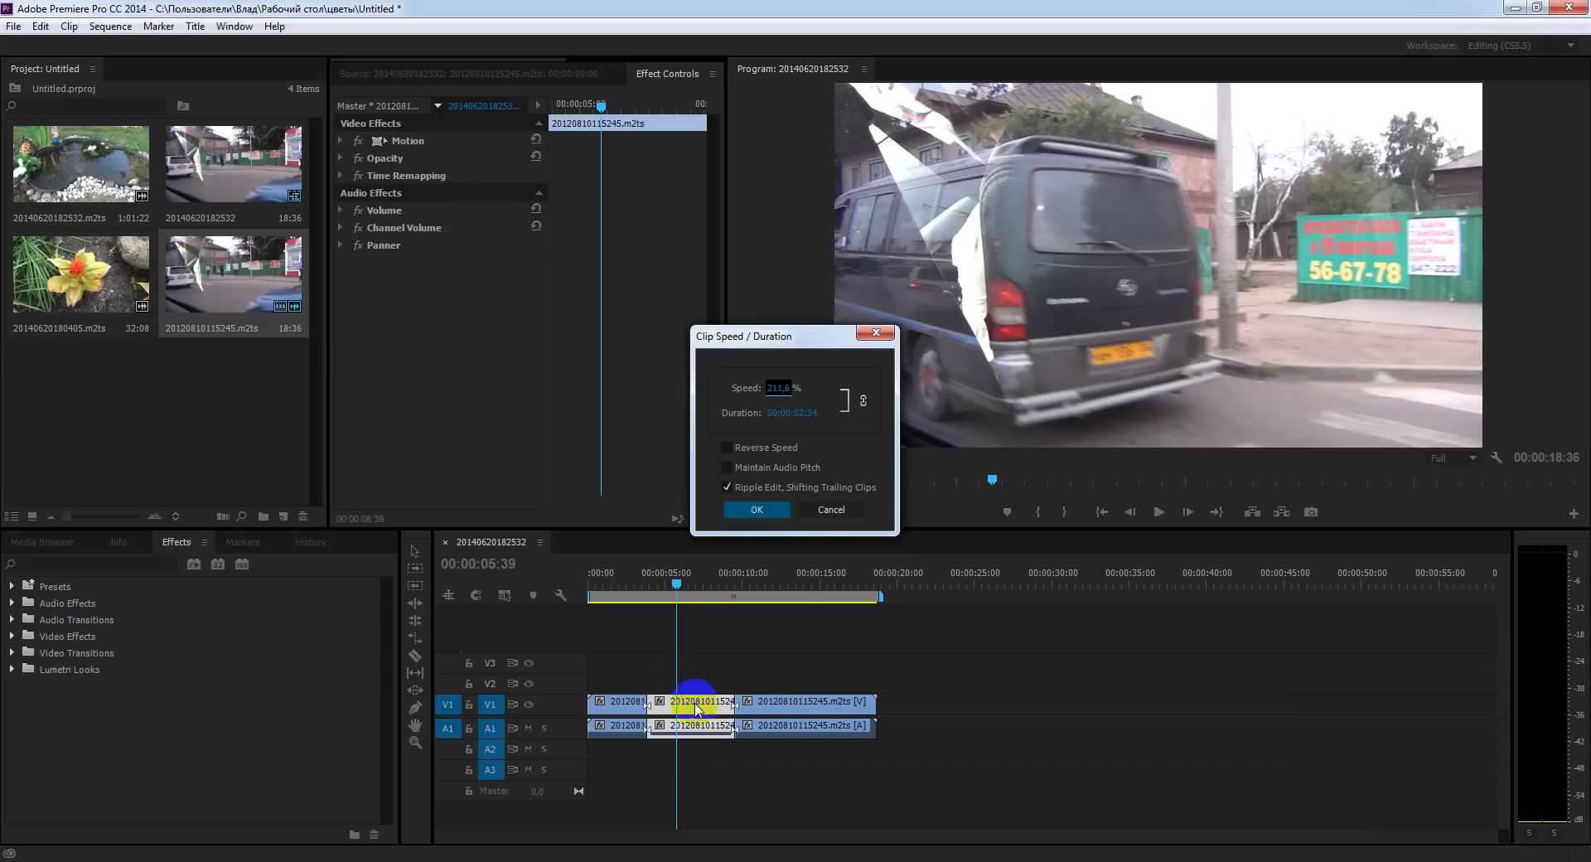
left_click(757, 509)
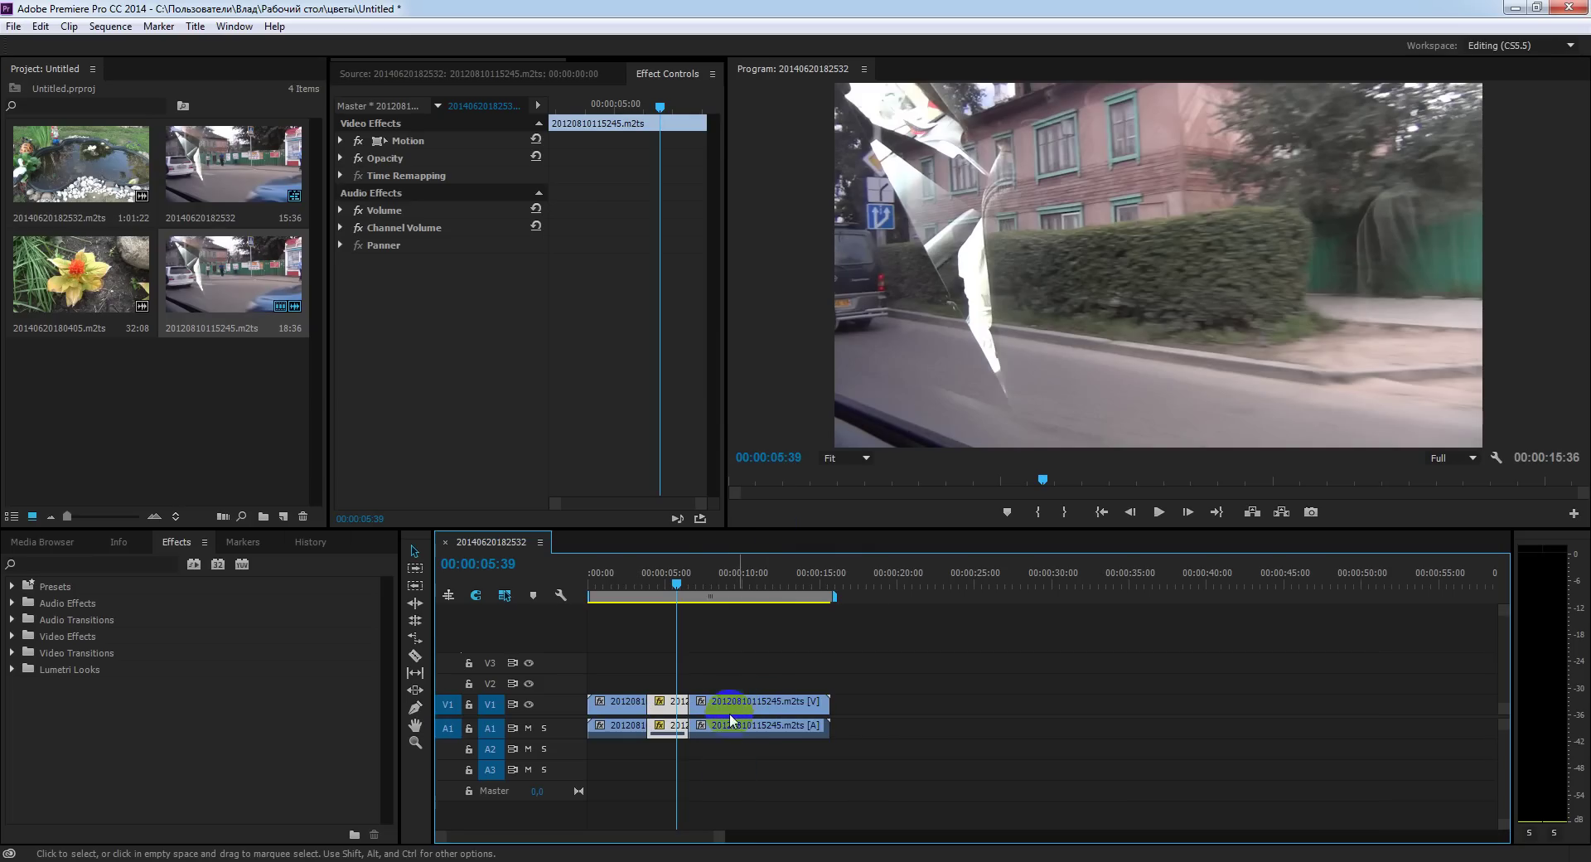
left_click(661, 705)
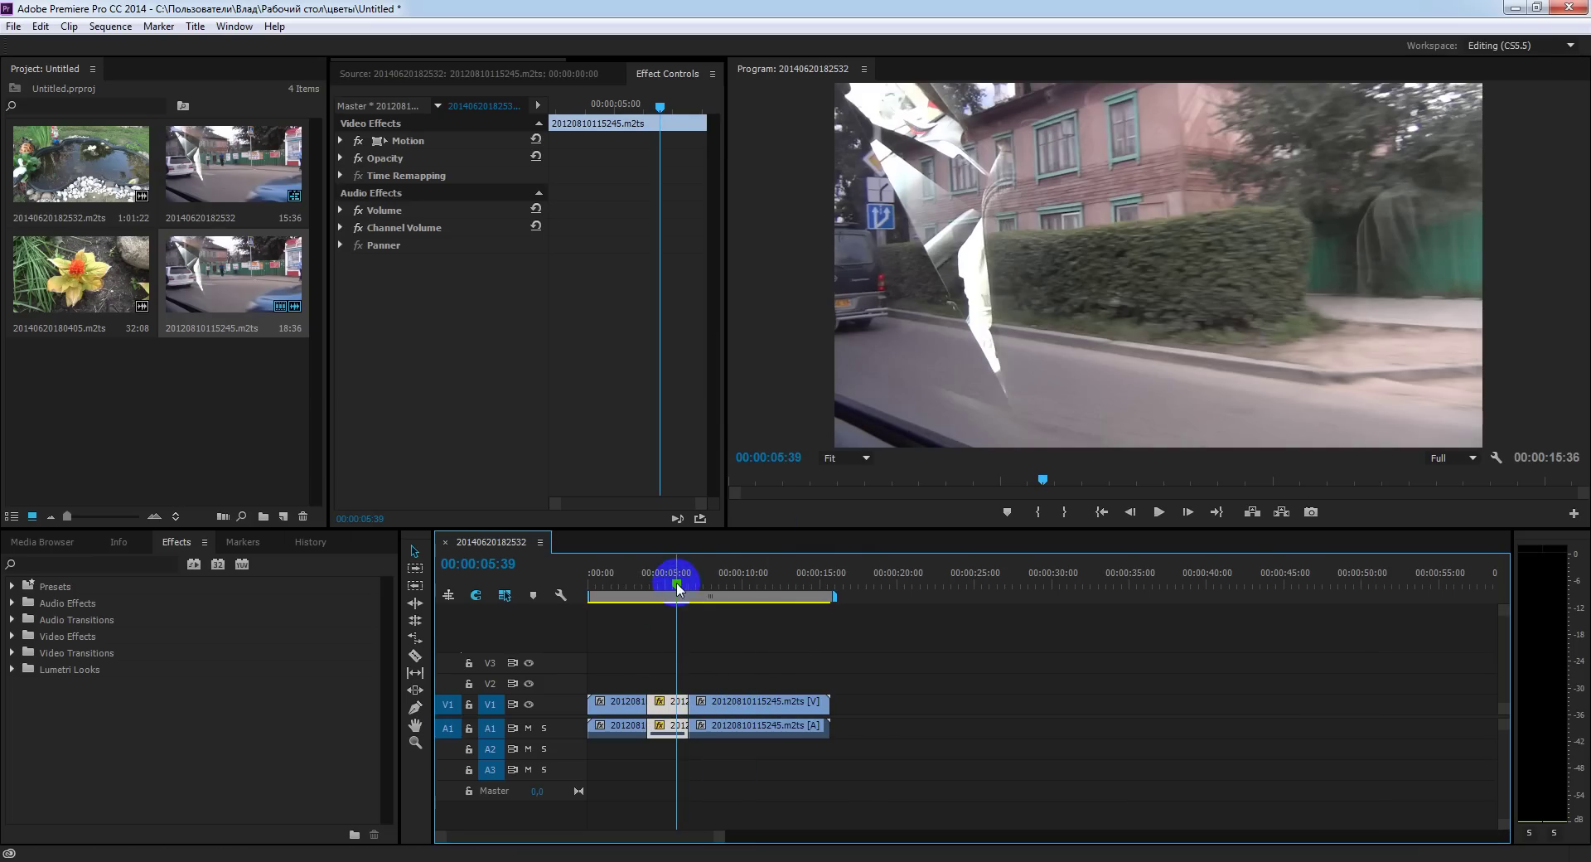
left_click(651, 589)
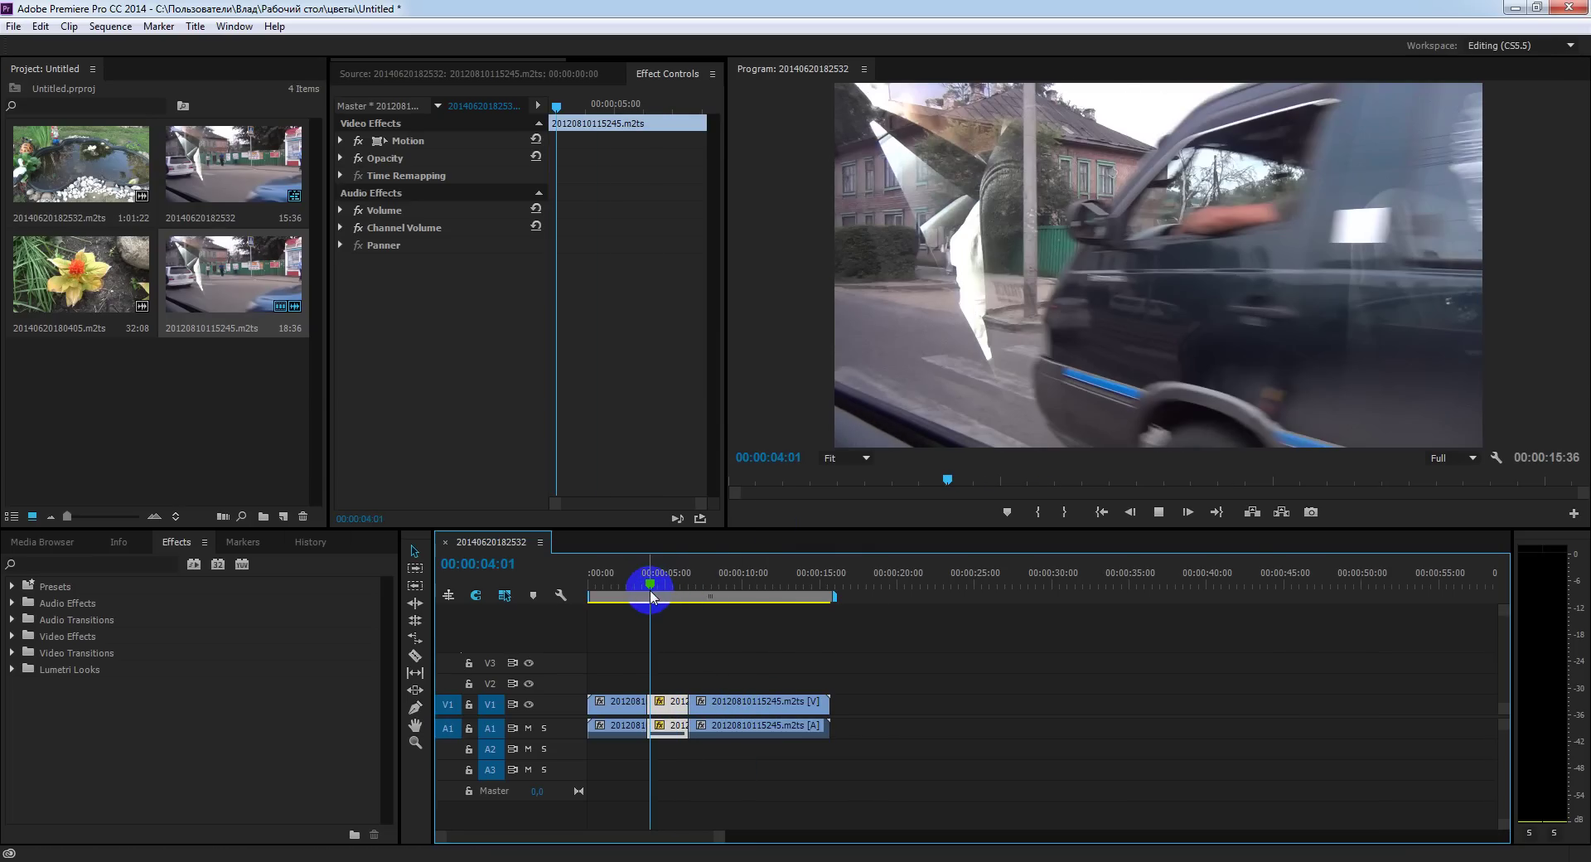
key("space")
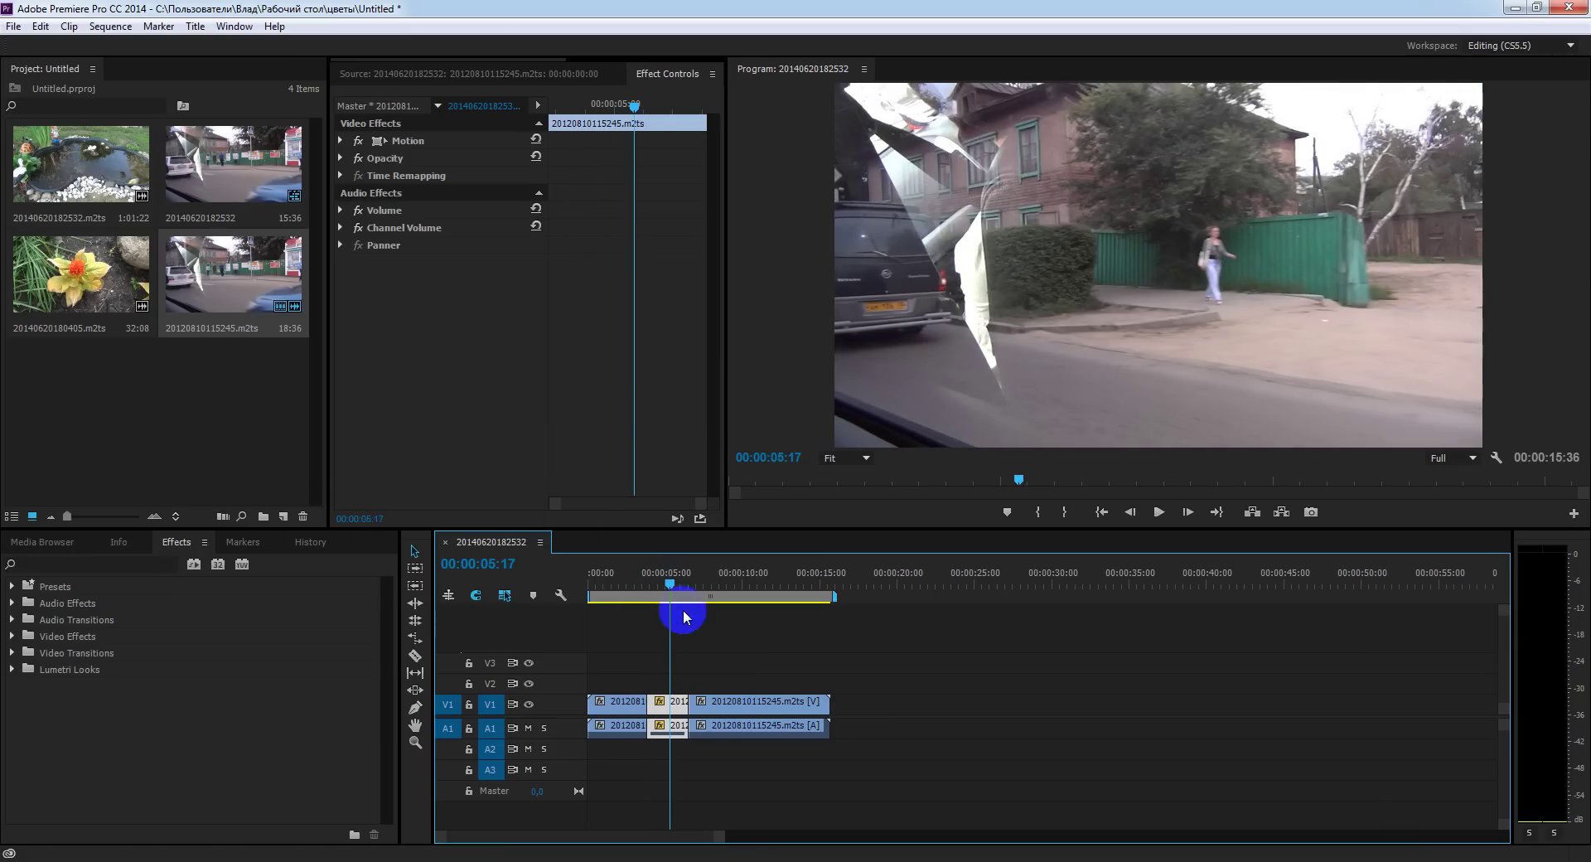
left_click(794, 727)
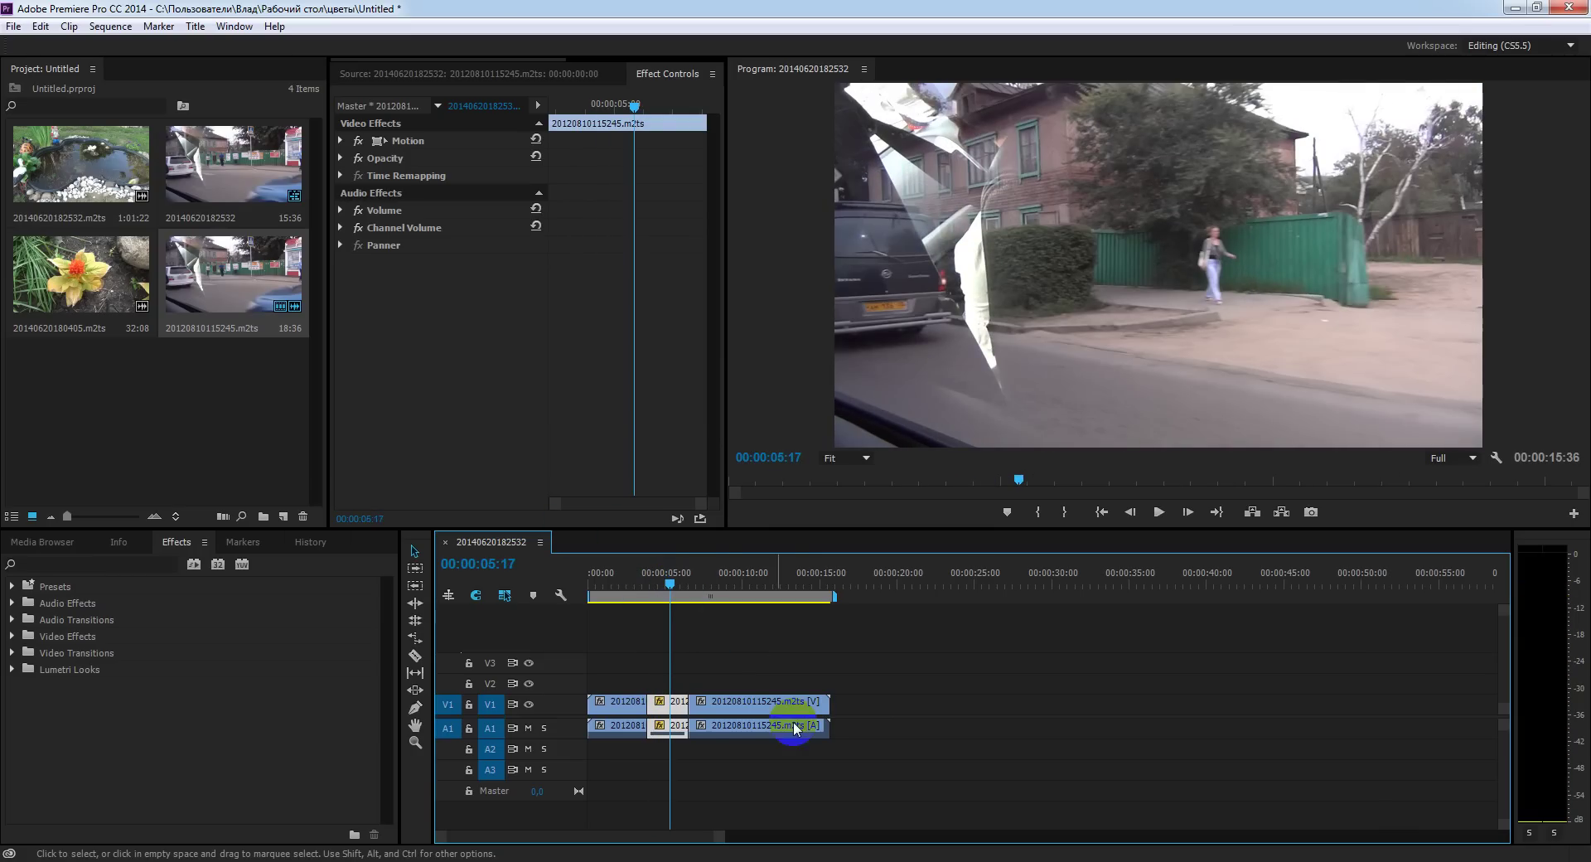
left_click(680, 706)
left_click(728, 700)
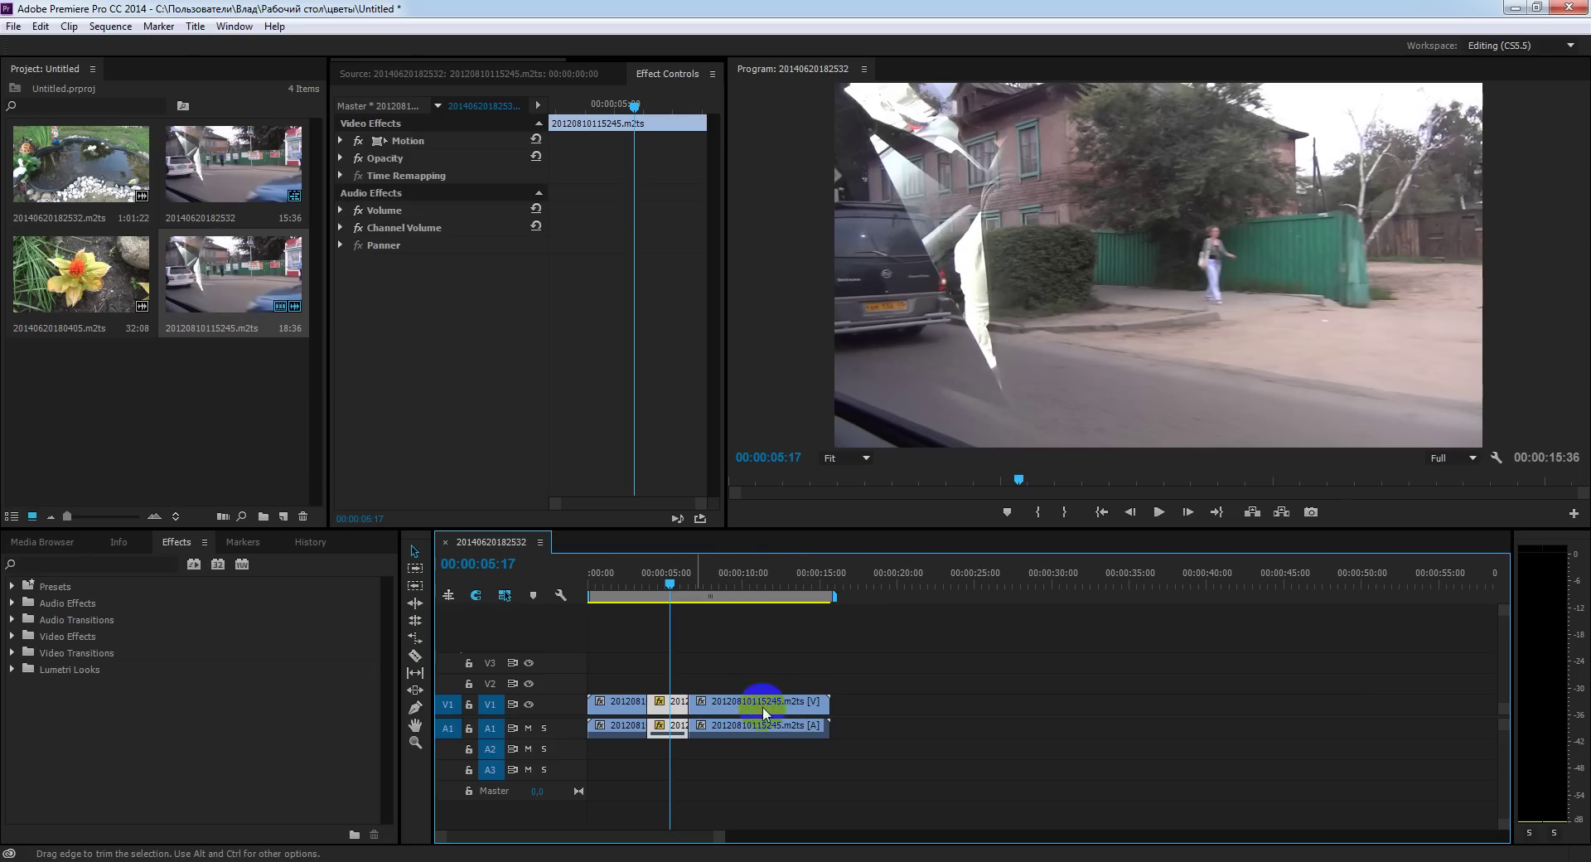
left_click(700, 702)
left_click(680, 705)
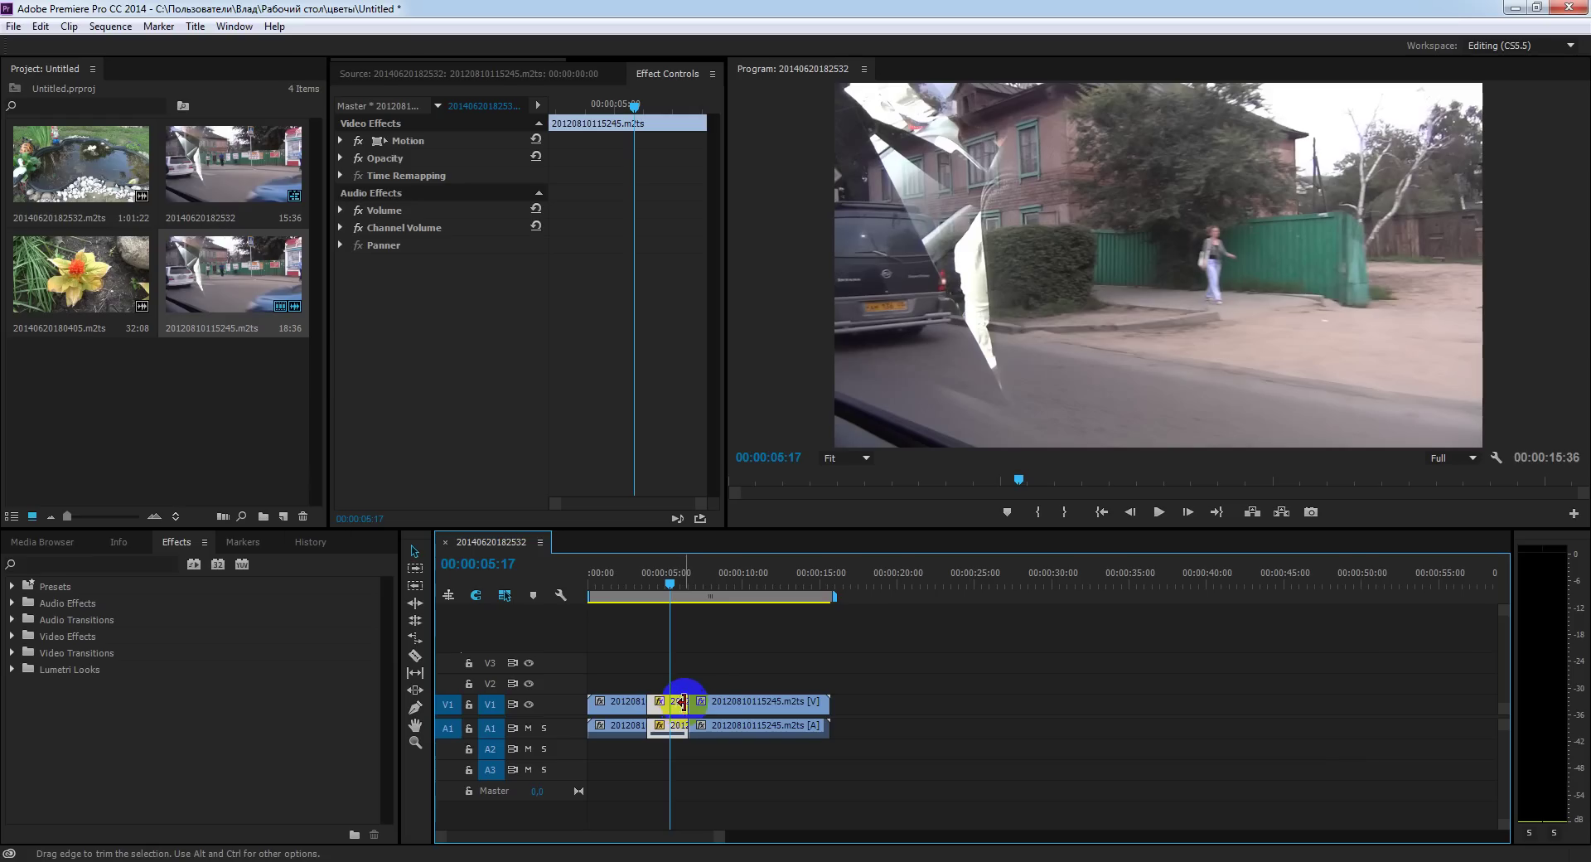
left_click(653, 587)
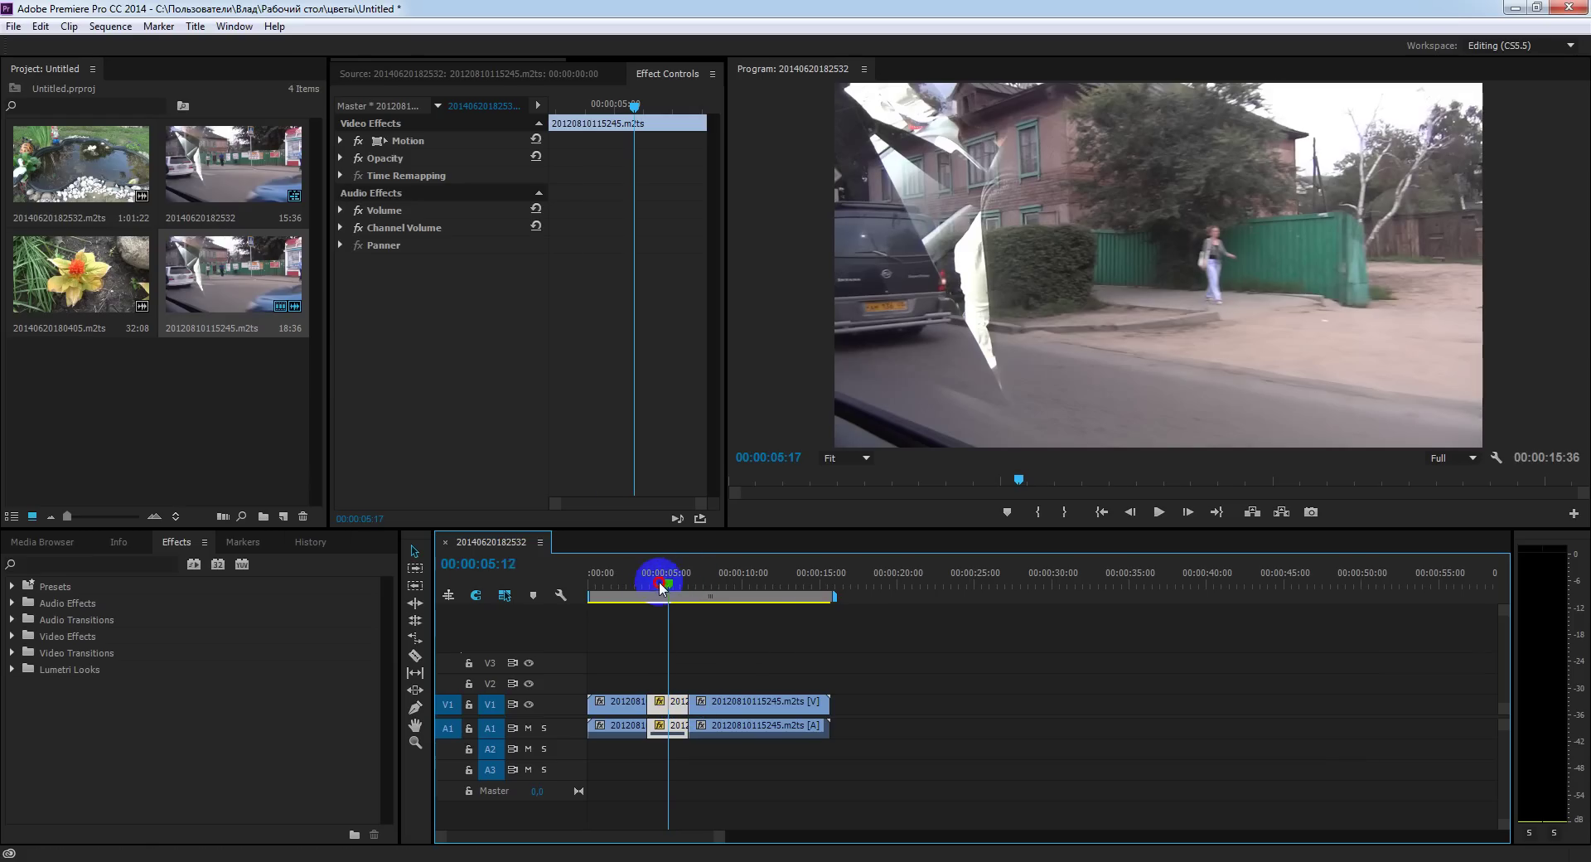
key("space")
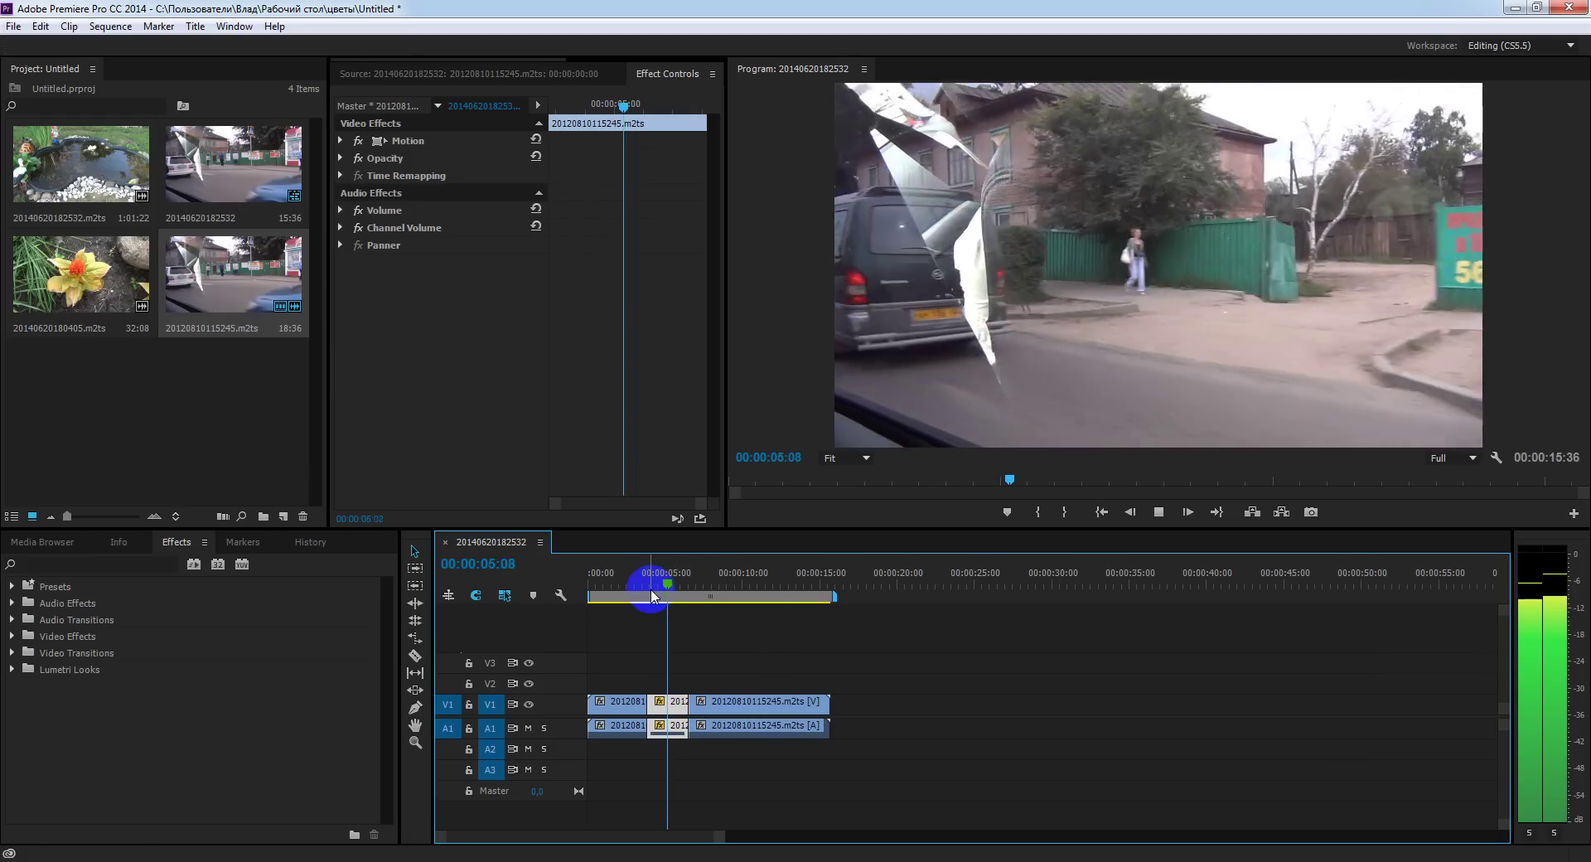
Stop playback, reset the middle clip's speed to 100%, and reselect the clip
key("space")
right_click(661, 711)
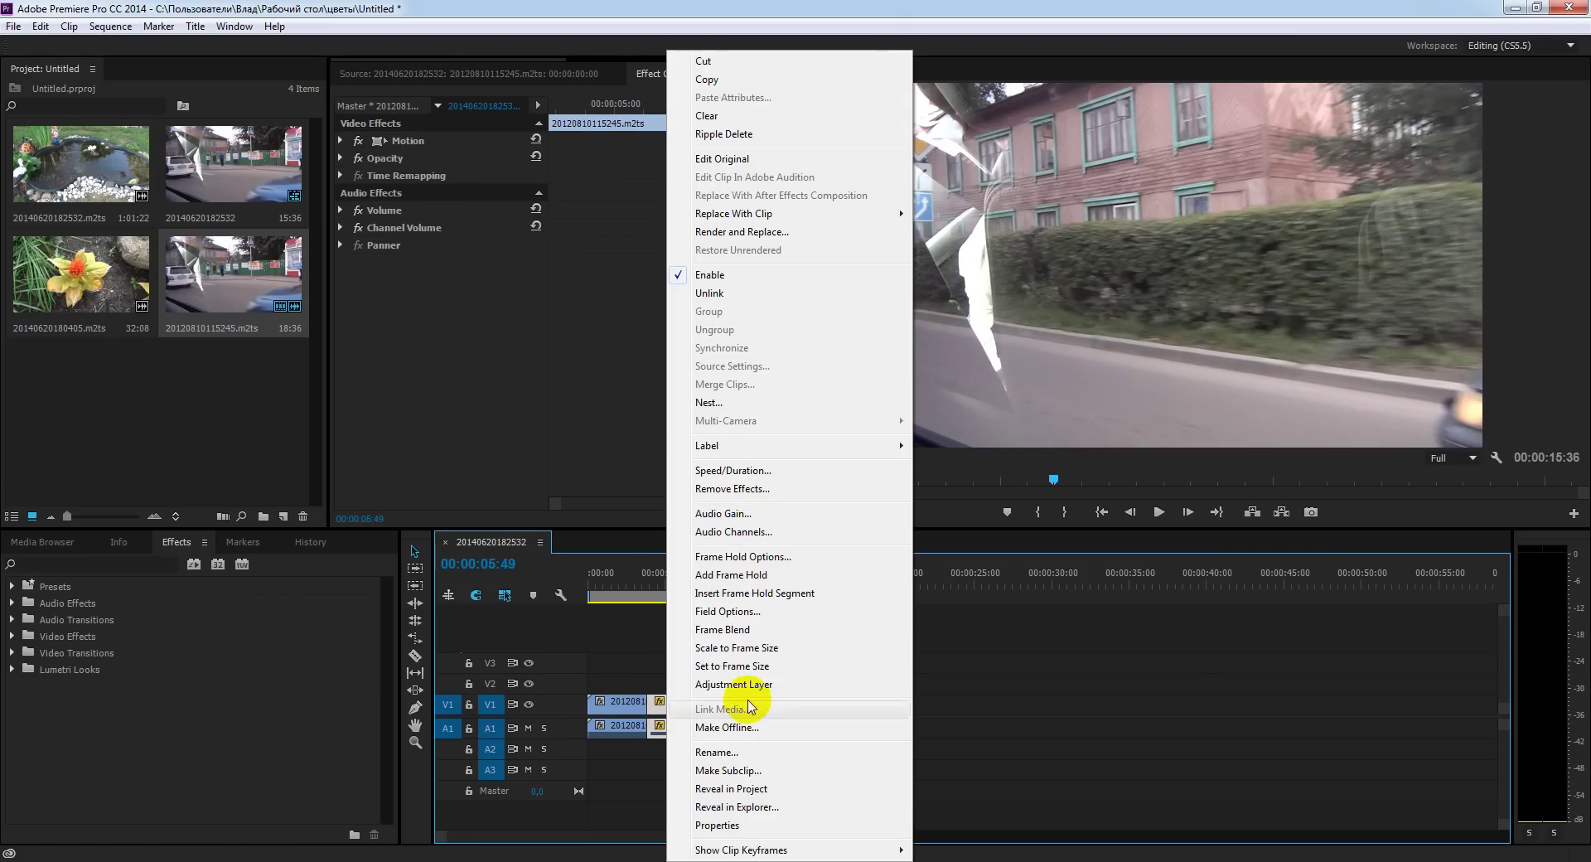
left_click(734, 470)
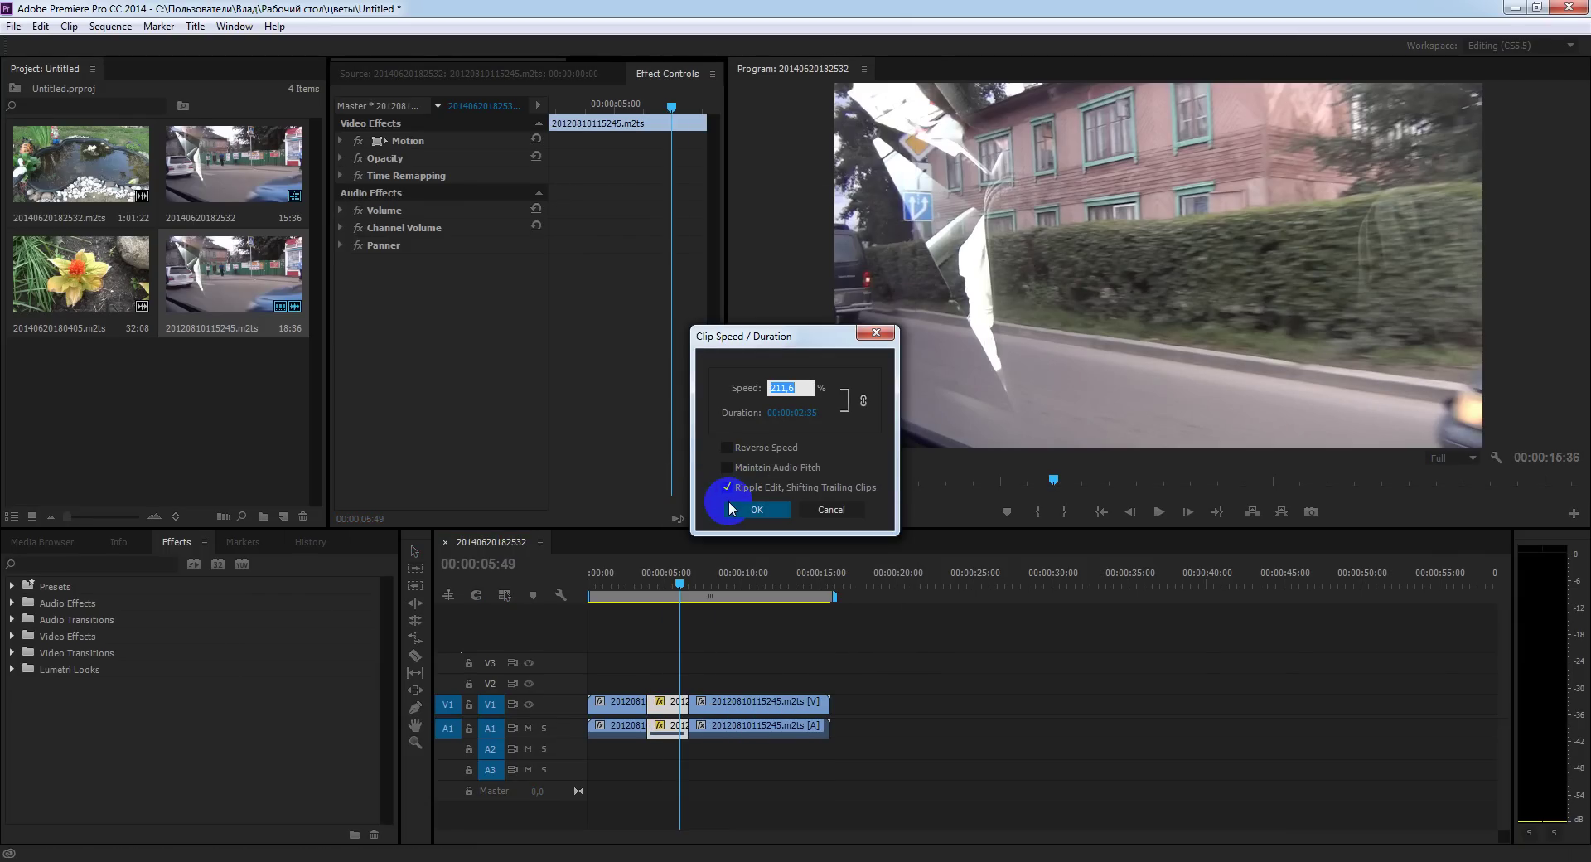
left_click(780, 386)
type("100")
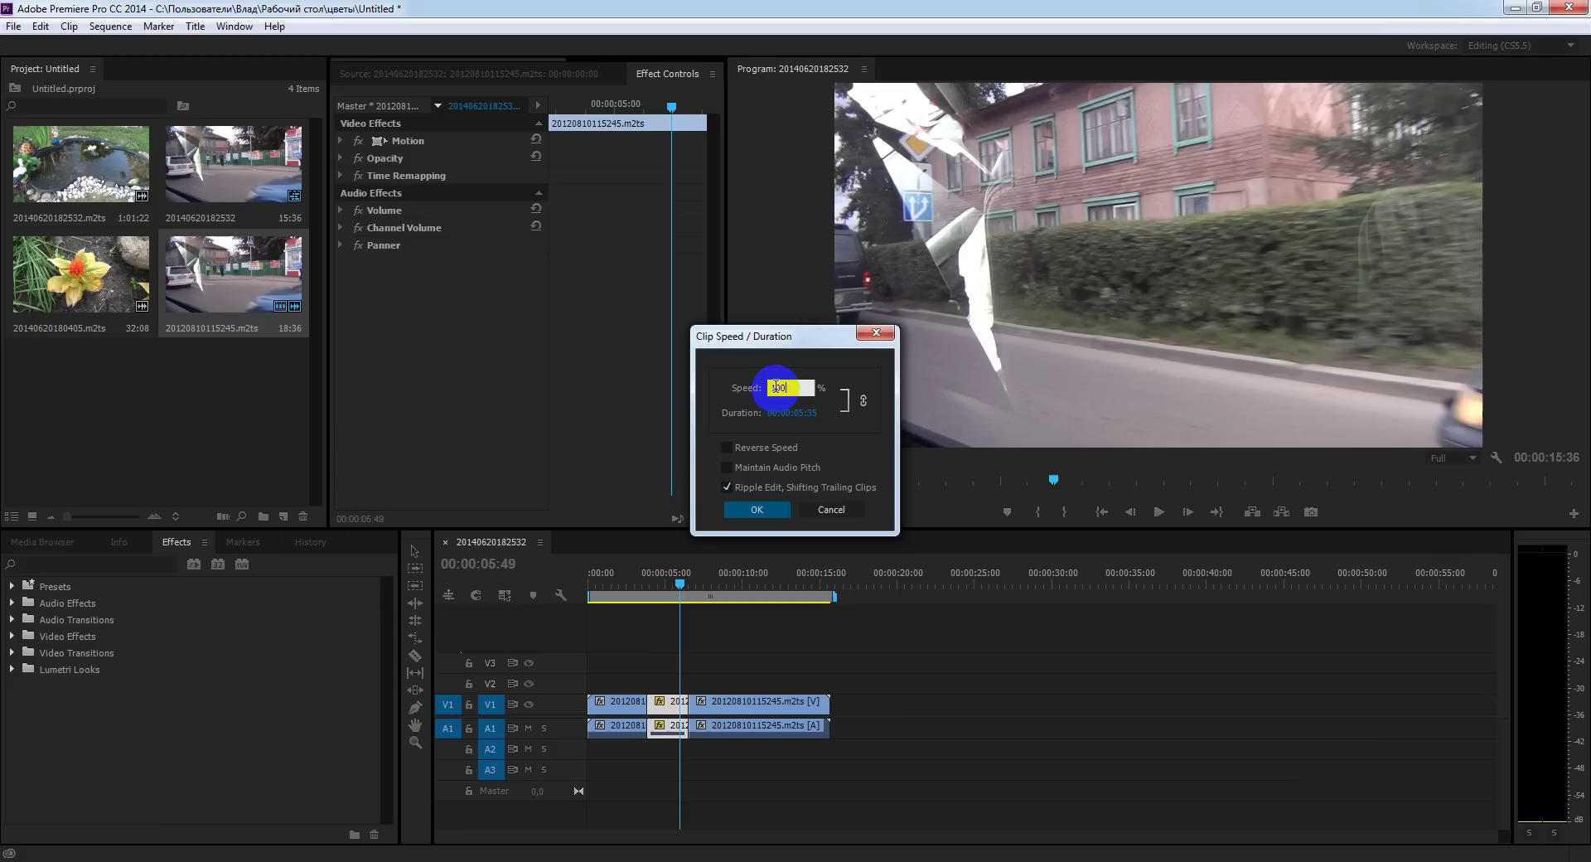
key("Return")
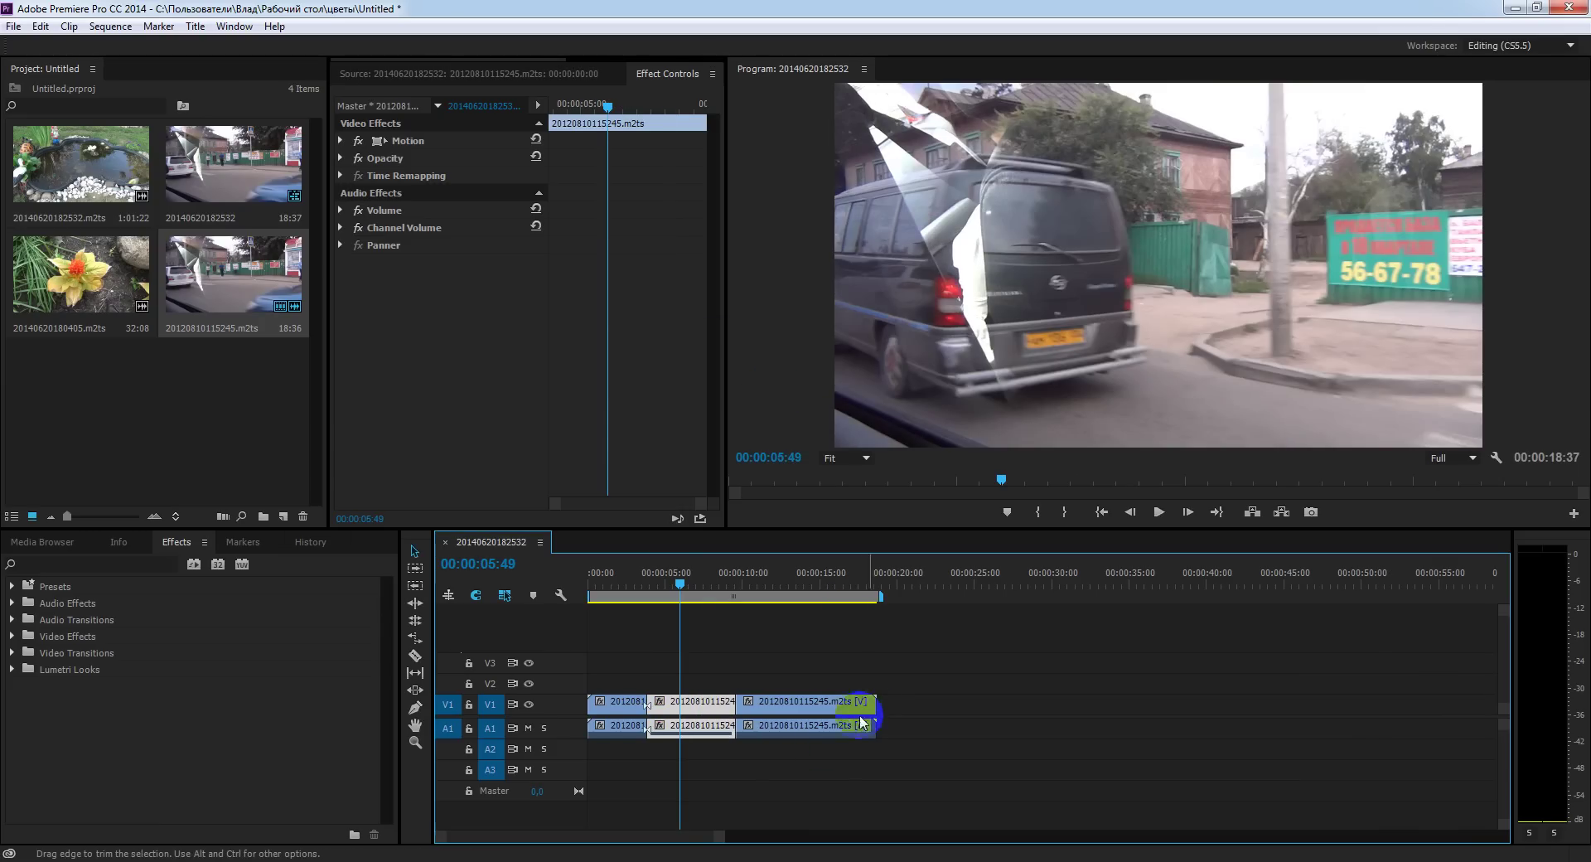
left_click(700, 711)
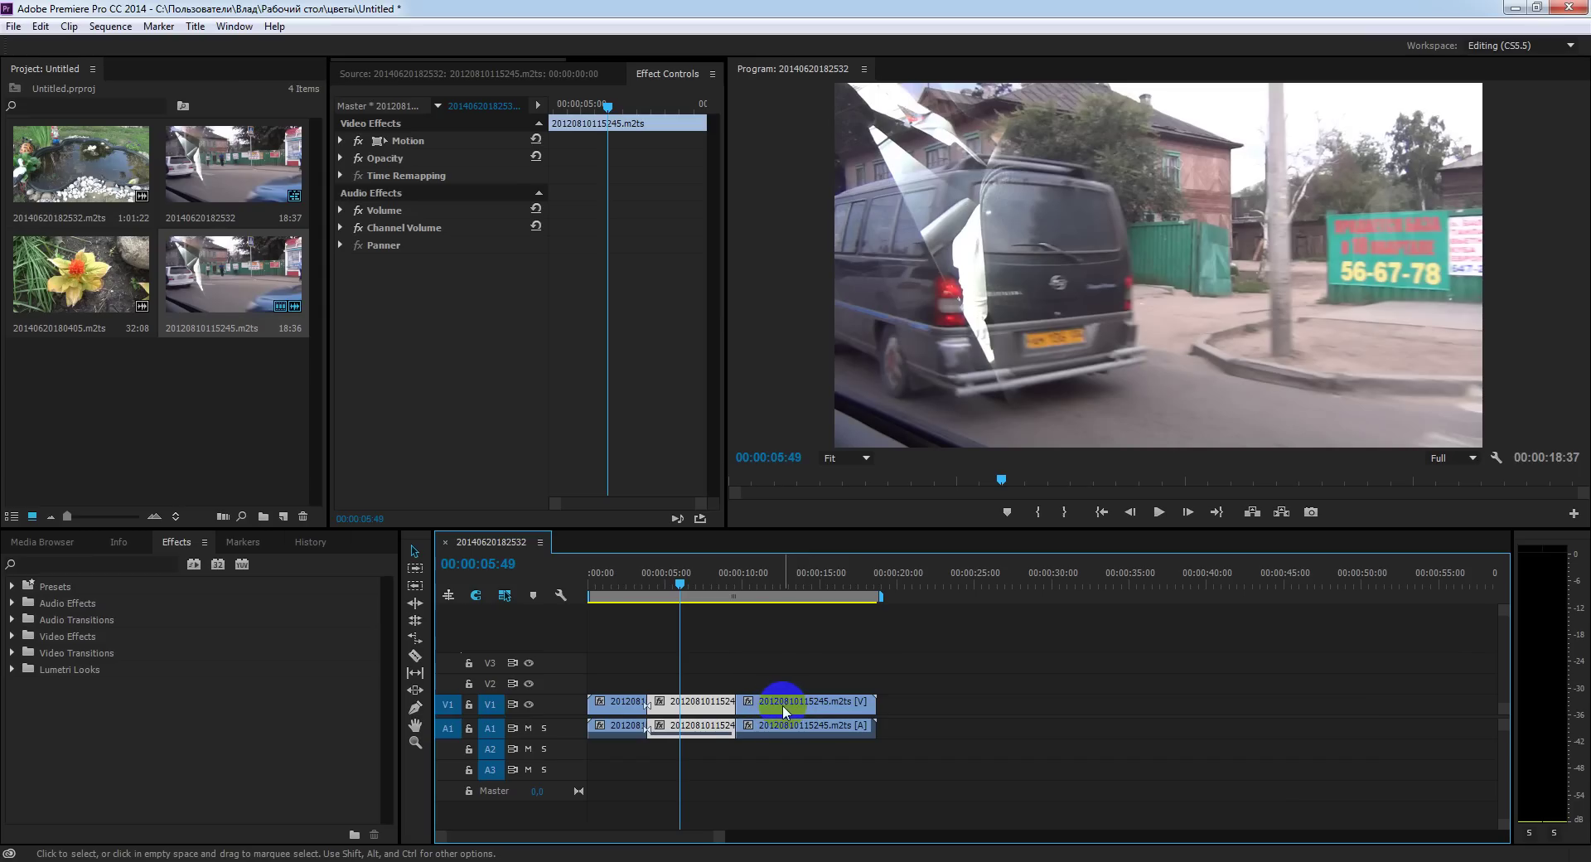
Make the middle clip play in reverse at about 212% with ripple, ending the sequence at 00:00:15:35
right_click(703, 705)
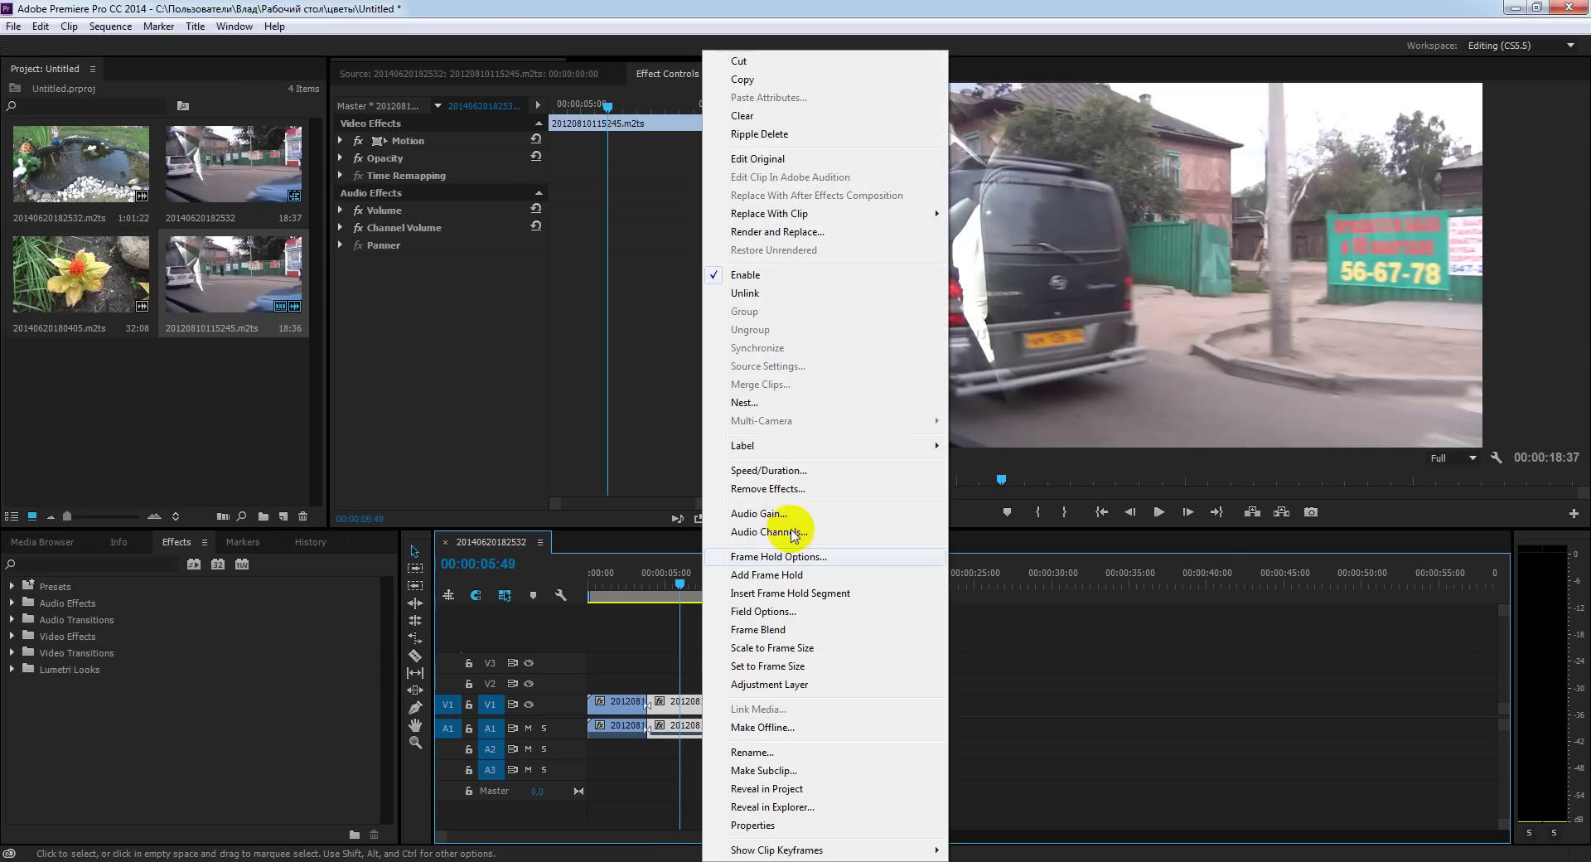
left_click(769, 471)
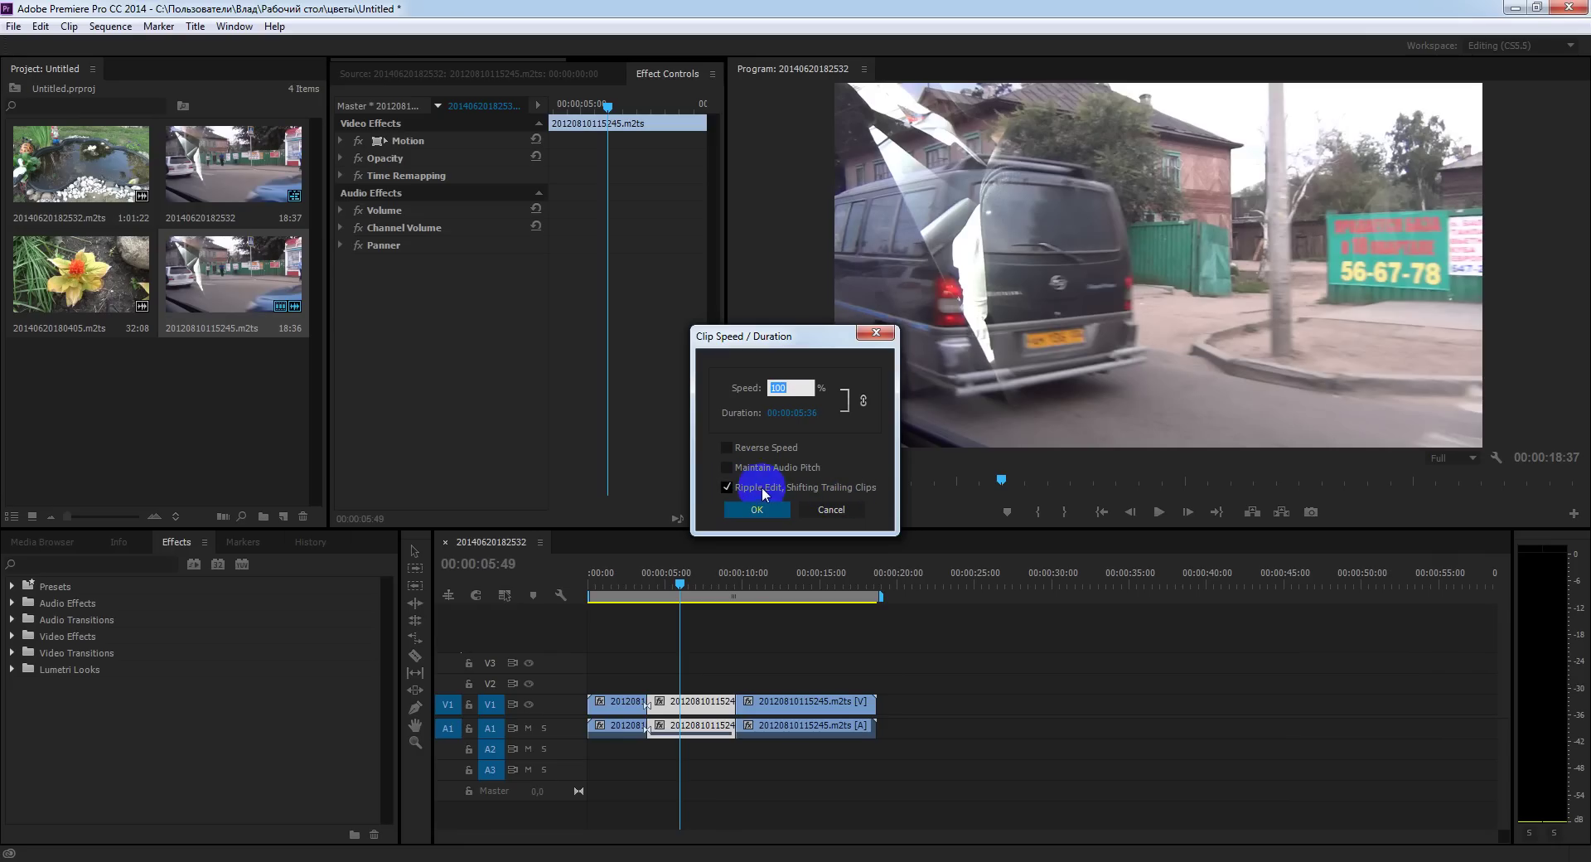
left_click(780, 387)
left_click_drag(781, 386, 1446, 404)
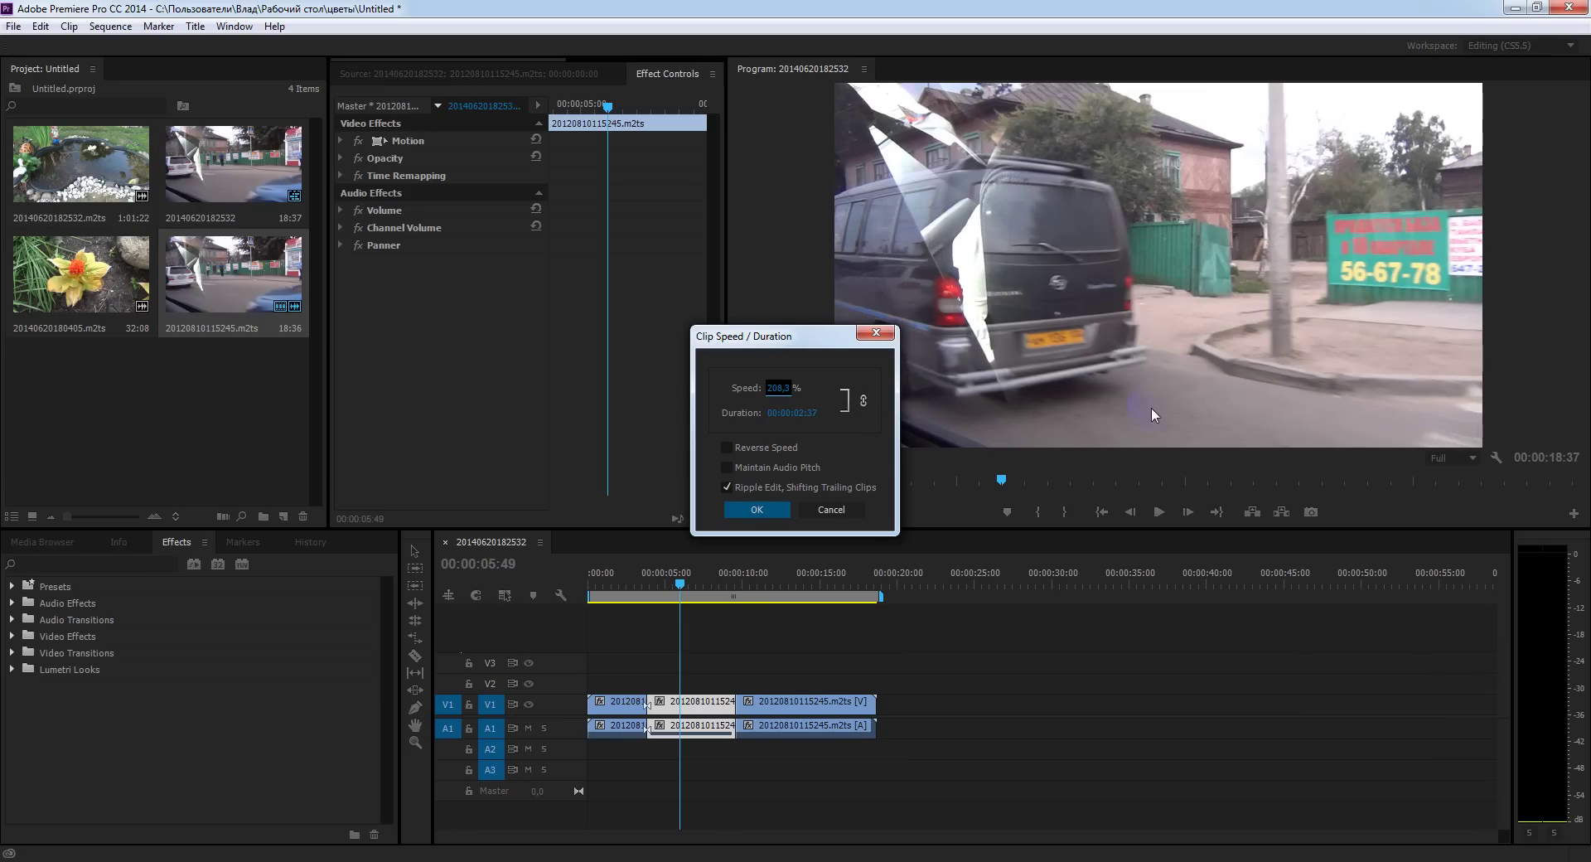
left_click_drag(783, 387, 821, 388)
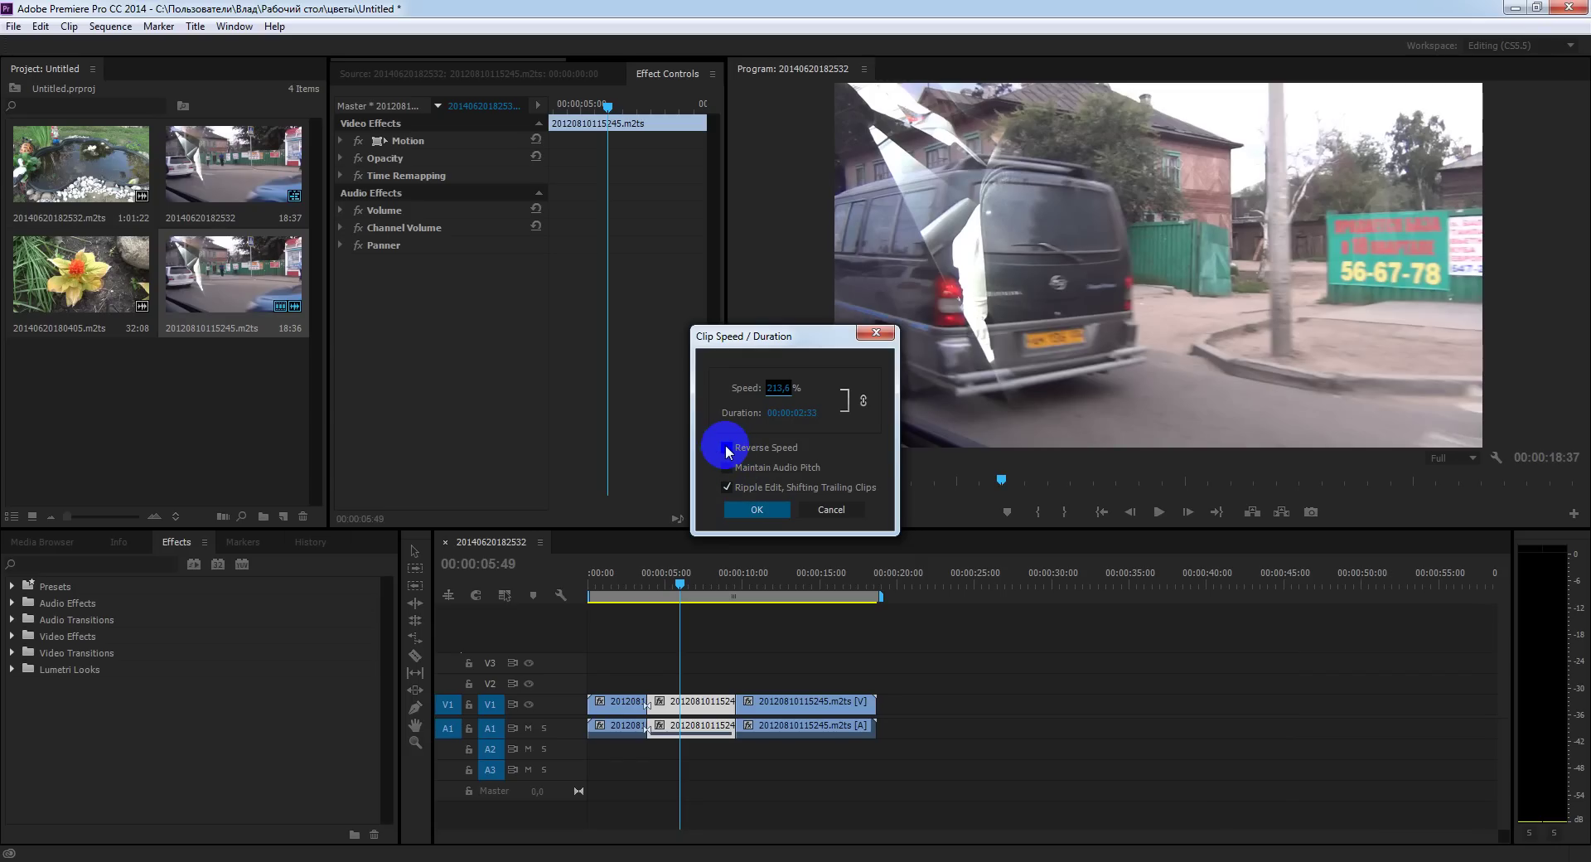
left_click(757, 509)
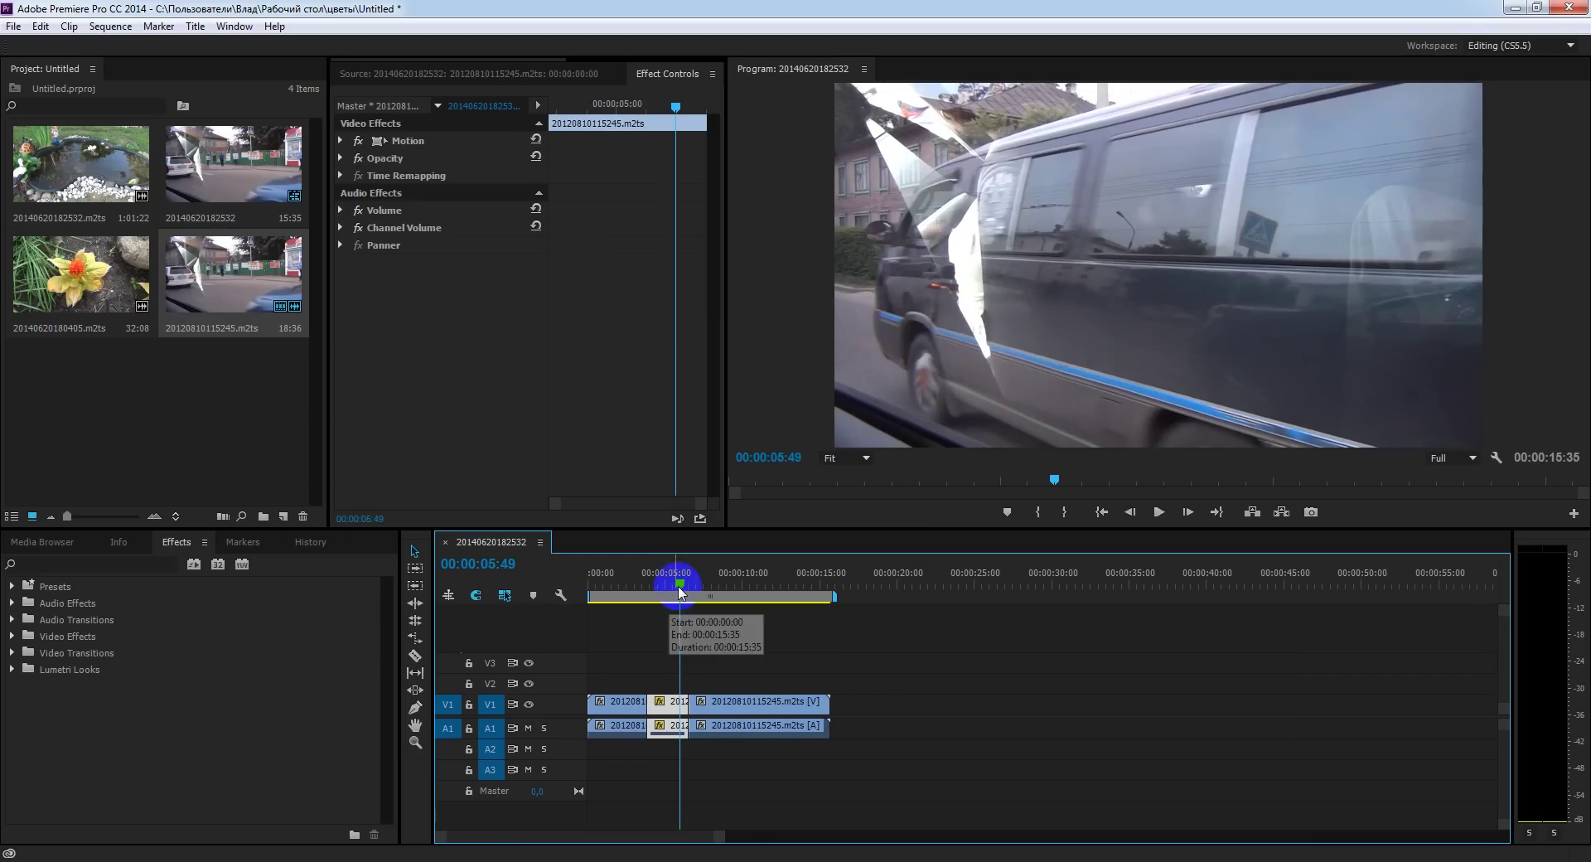
left_click_drag(676, 585, 635, 590)
key("Return")
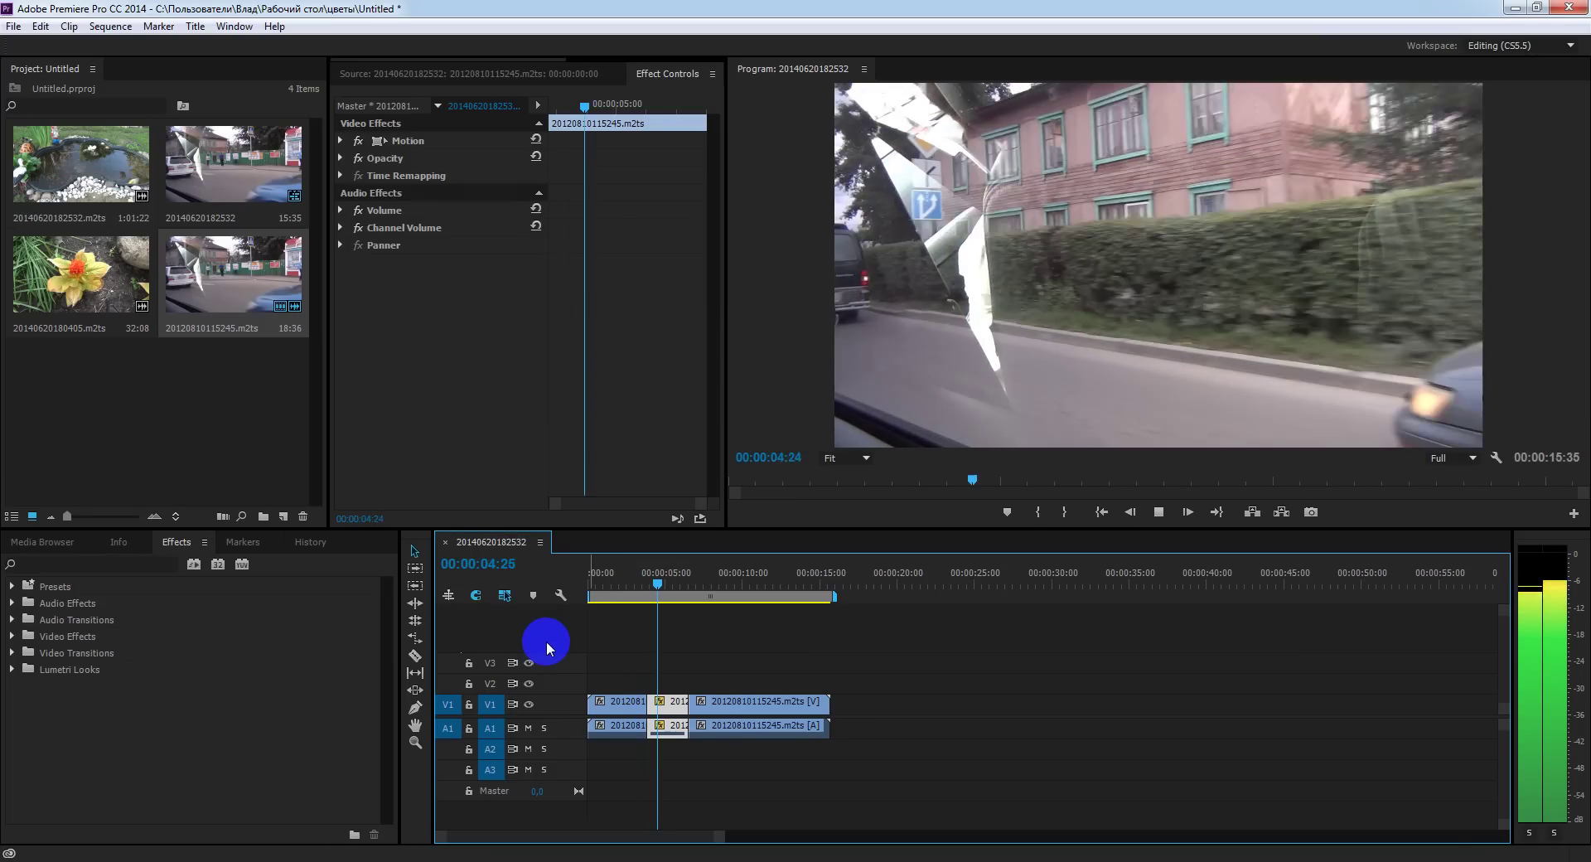
key("space")
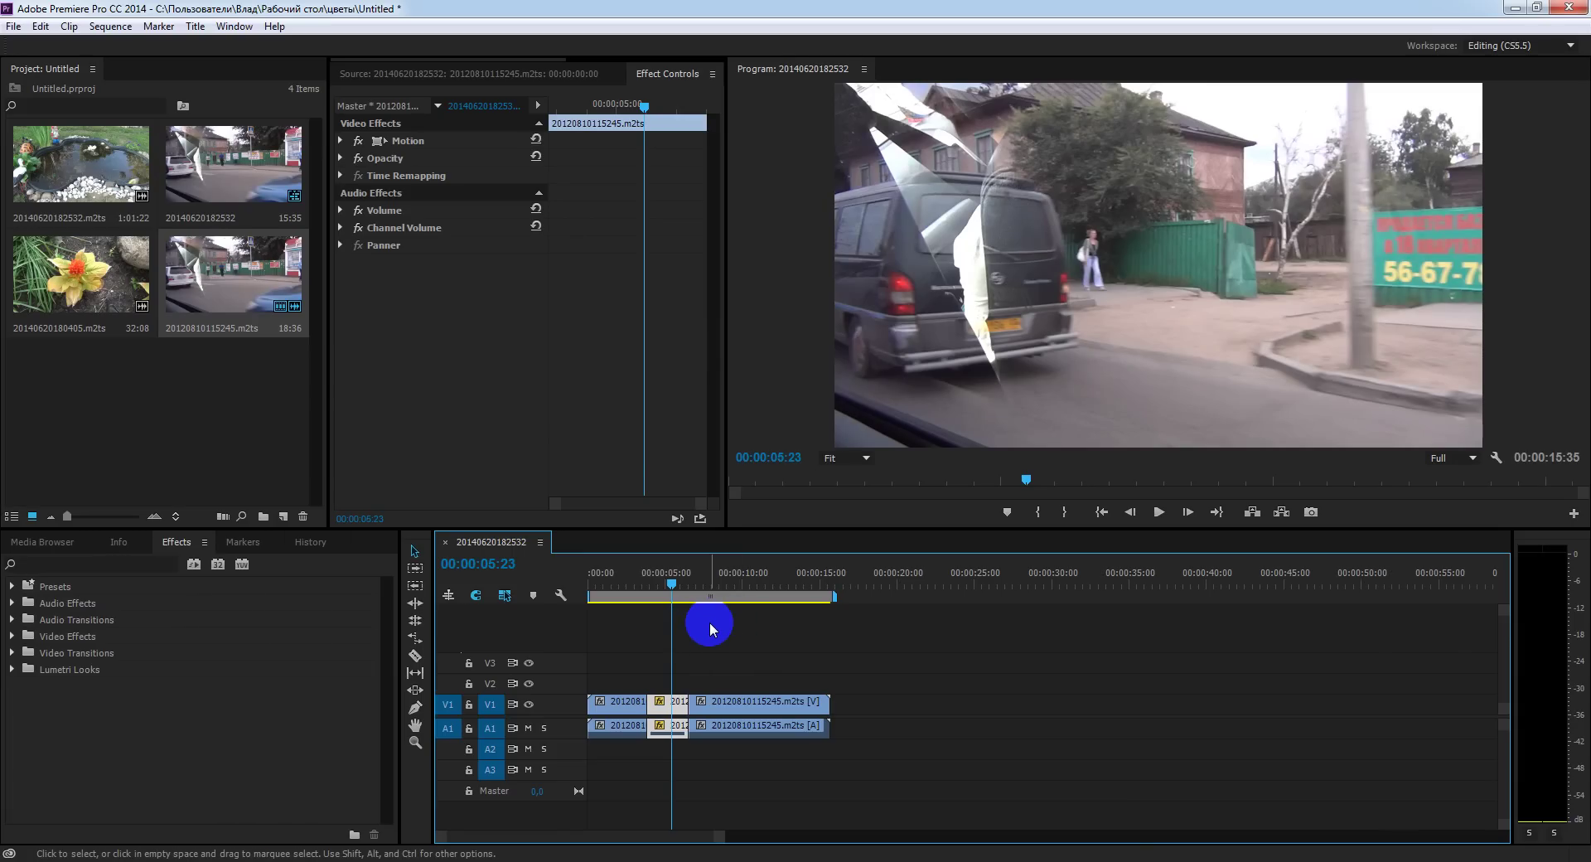
left_click(901, 229)
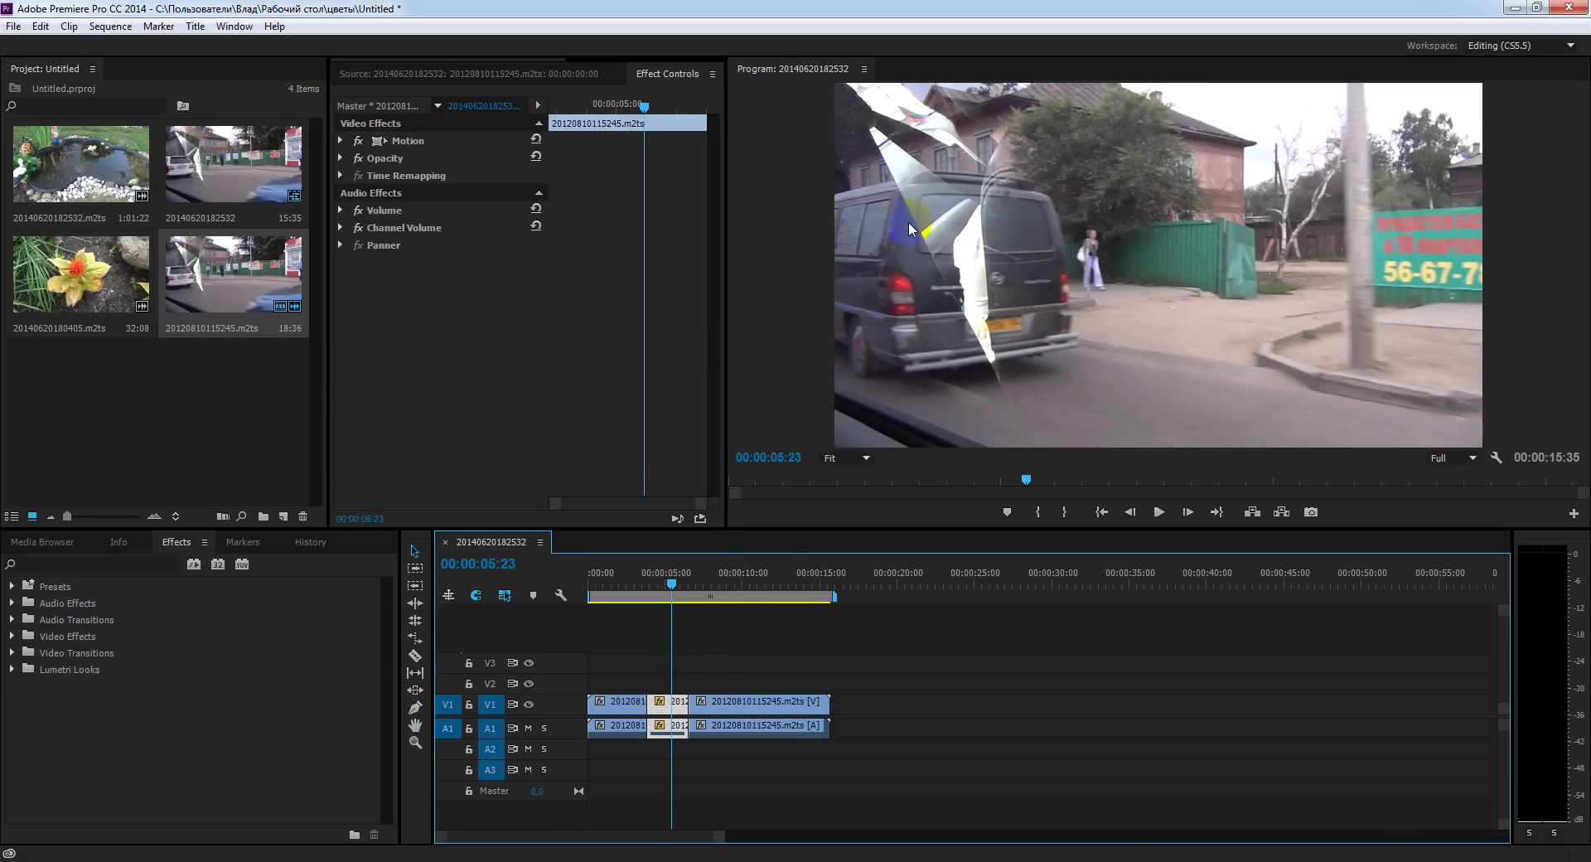
left_click(1277, 298)
left_click(1069, 323)
left_click(1114, 310)
left_click(1136, 660)
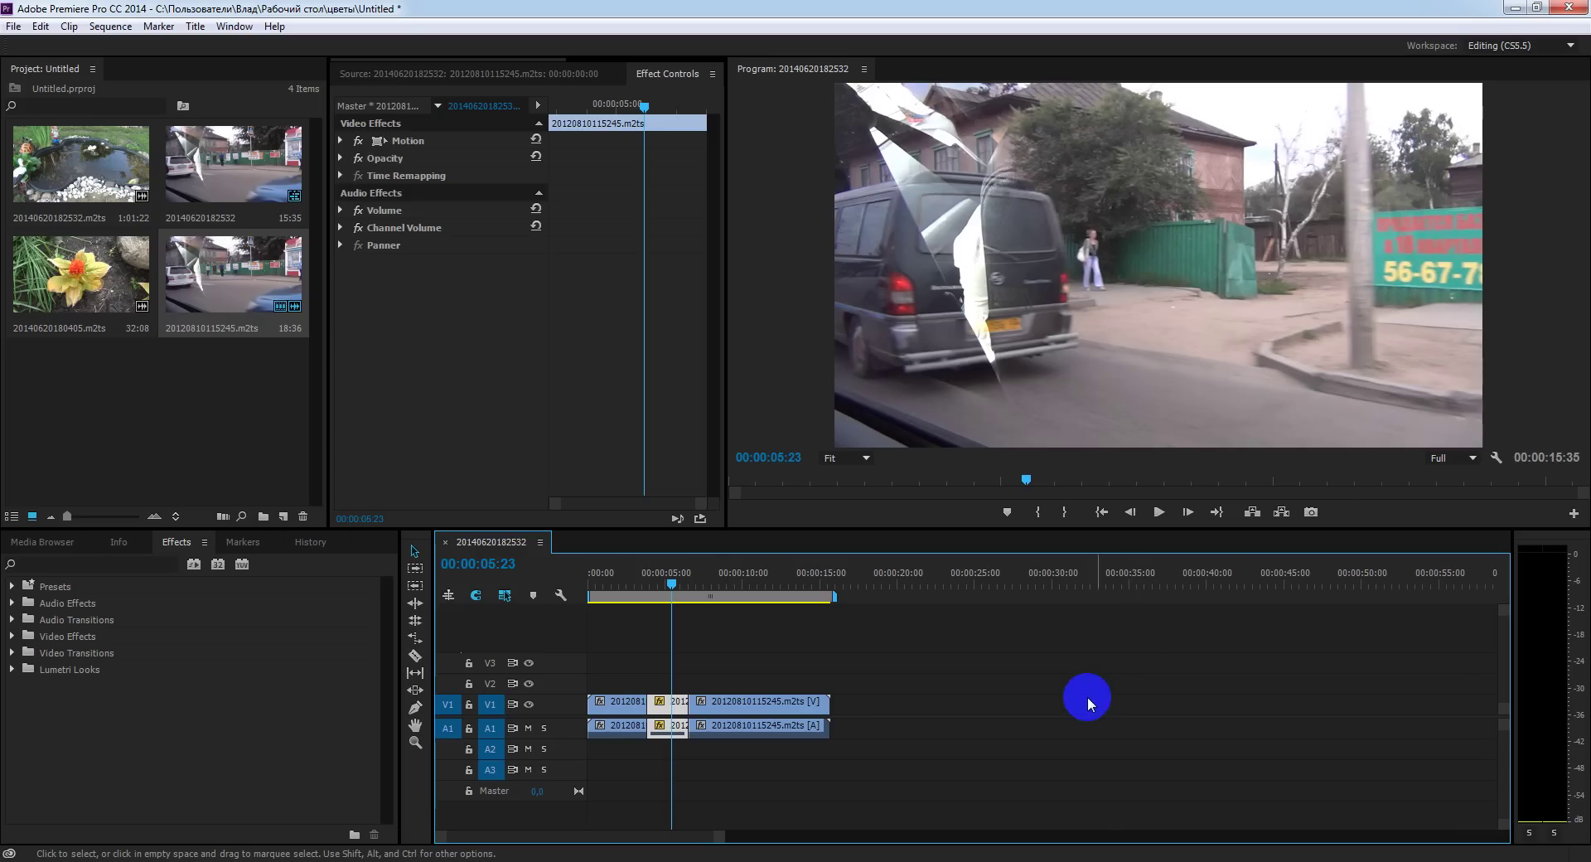